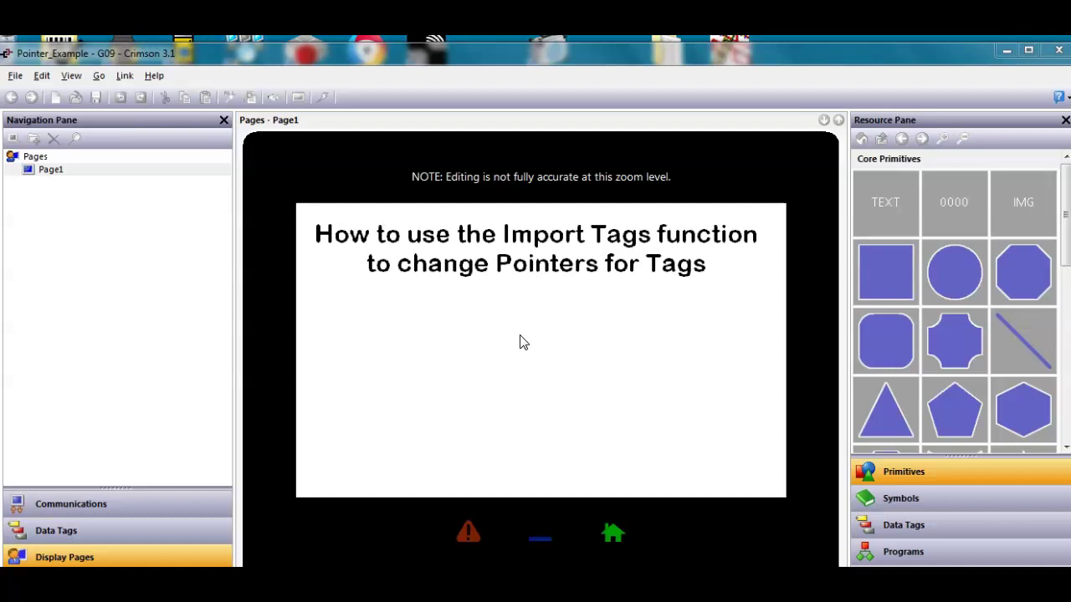
- Compare the mb1 and mb2 Modbus TCP/IP device settings, ending on mb2 (192.168.1.100, port 502, unit 1)
{"action": "left_click", "coordinate": [160, 508]}
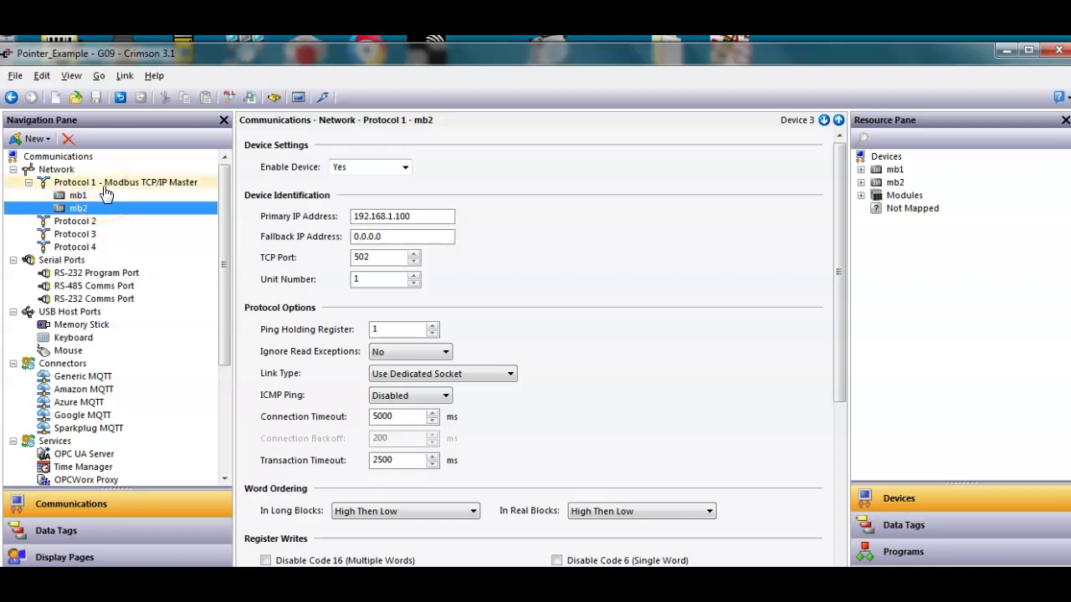
{"action": "left_click", "coordinate": [78, 196]}
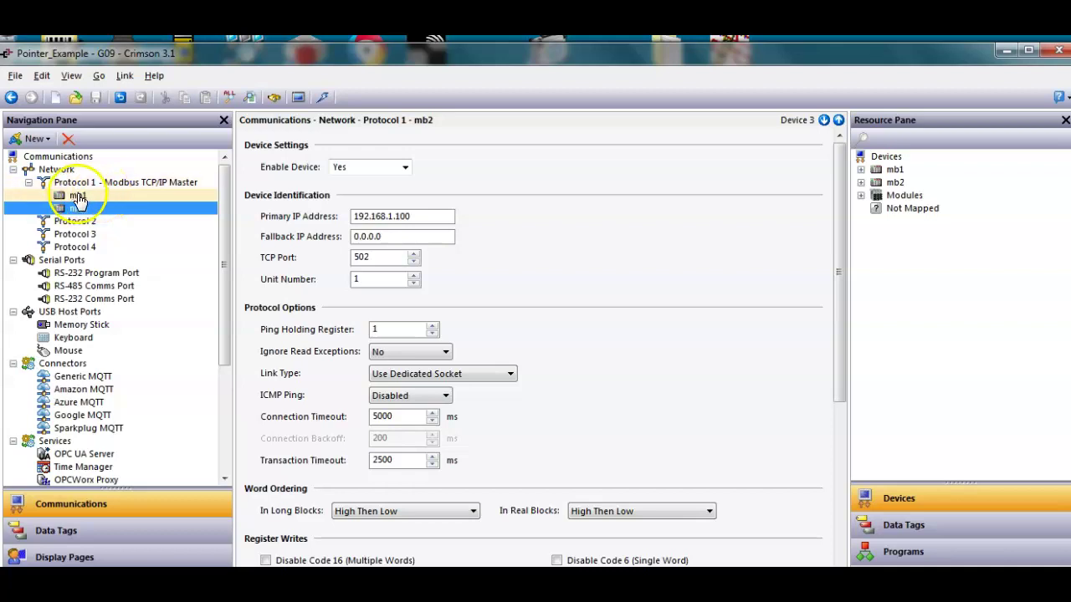
{"action": "left_click", "coordinate": [79, 208]}
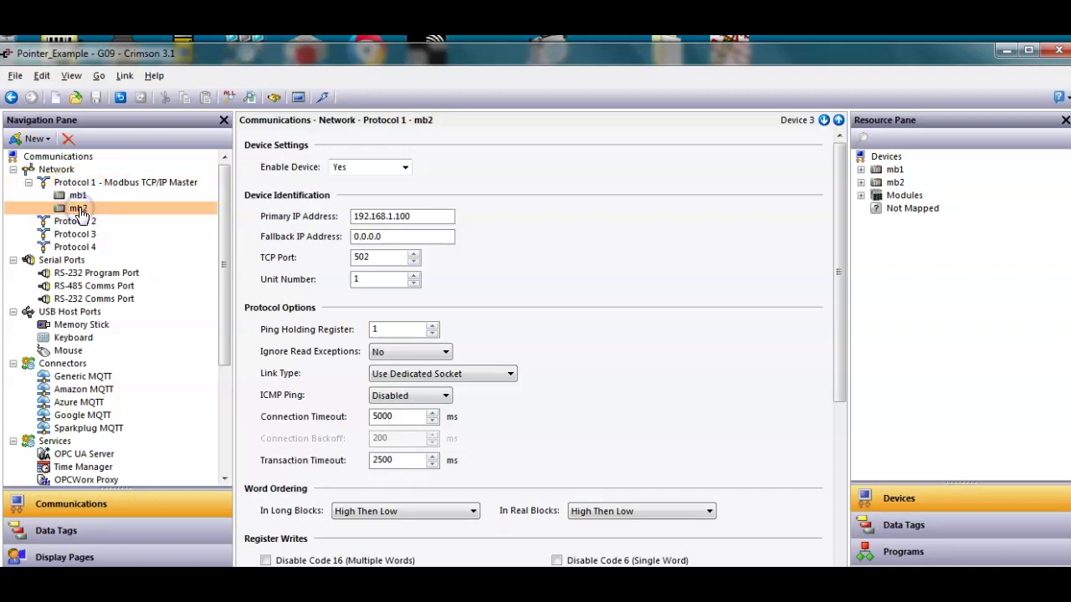
{"action": "left_click", "coordinate": [90, 196]}
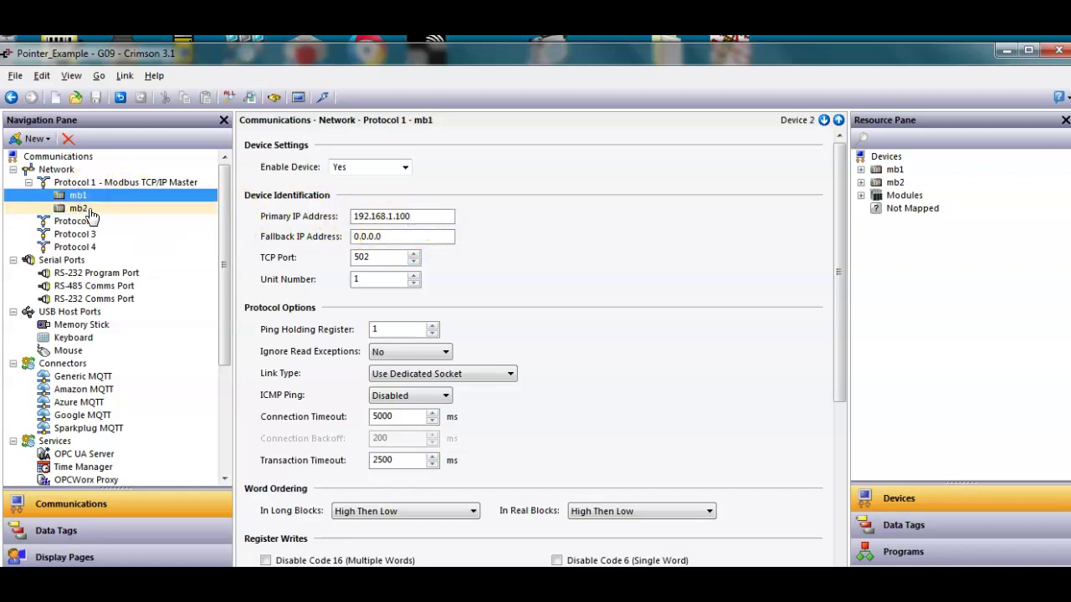
{"action": "left_click", "coordinate": [91, 209]}
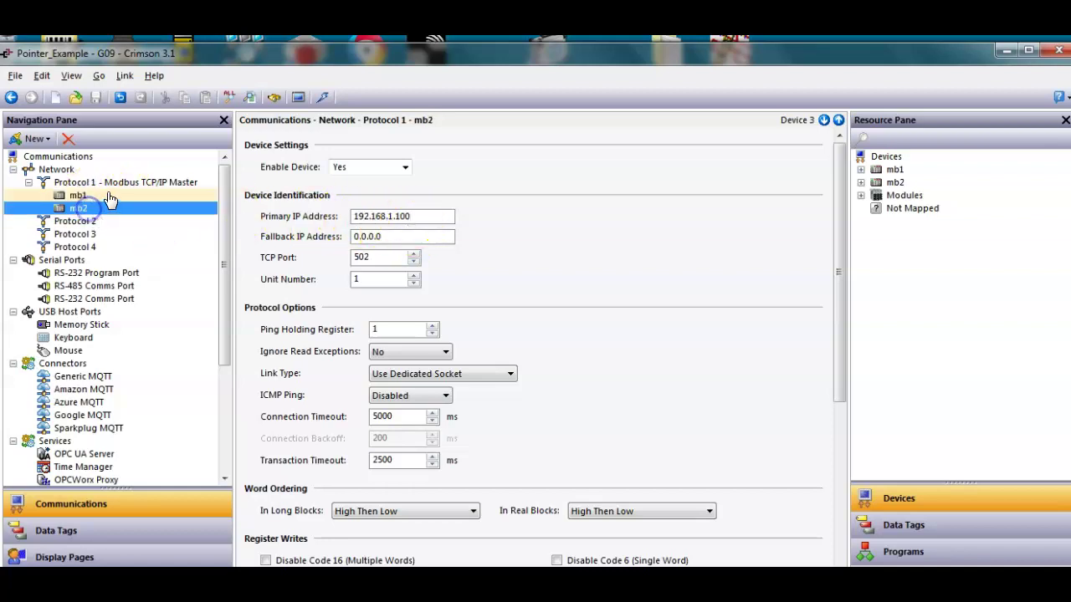
- Browse Tag_1 through Tag_5, then open Group1.Pointer: source mb1 400100, array of 20
{"action": "left_click", "coordinate": [86, 533]}
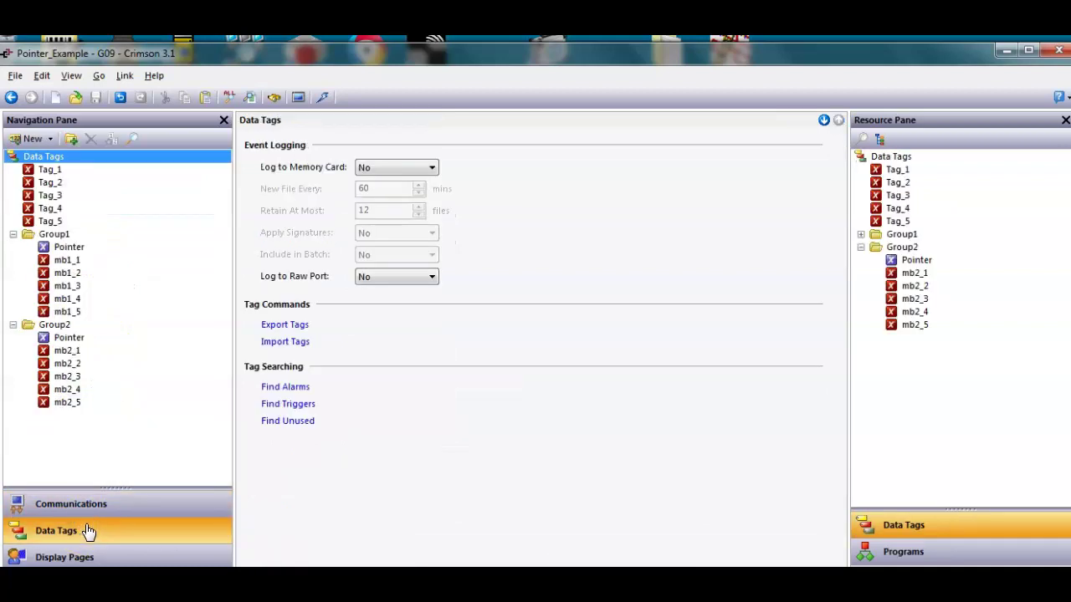
{"action": "left_click", "coordinate": [60, 169]}
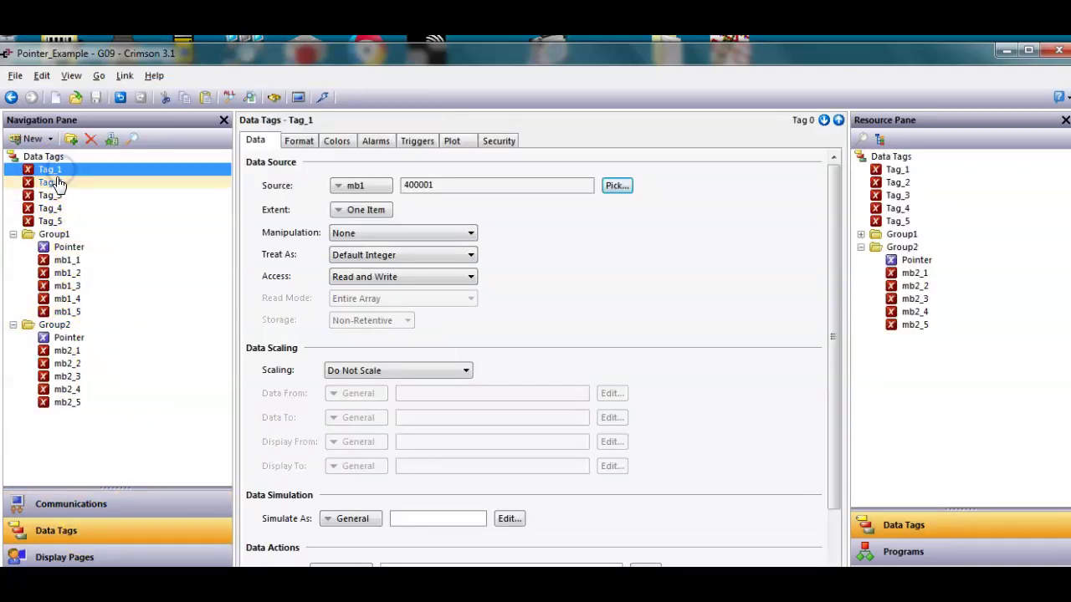
{"action": "left_click", "coordinate": [50, 182]}
{"action": "left_click", "coordinate": [52, 195]}
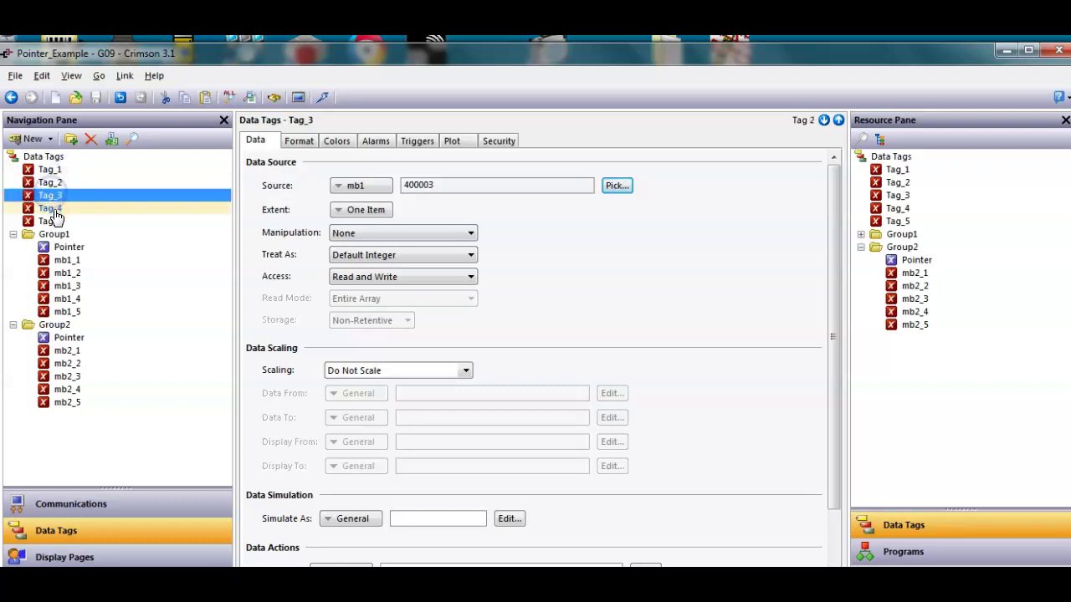
{"action": "left_click", "coordinate": [50, 208]}
{"action": "left_click", "coordinate": [203, 222]}
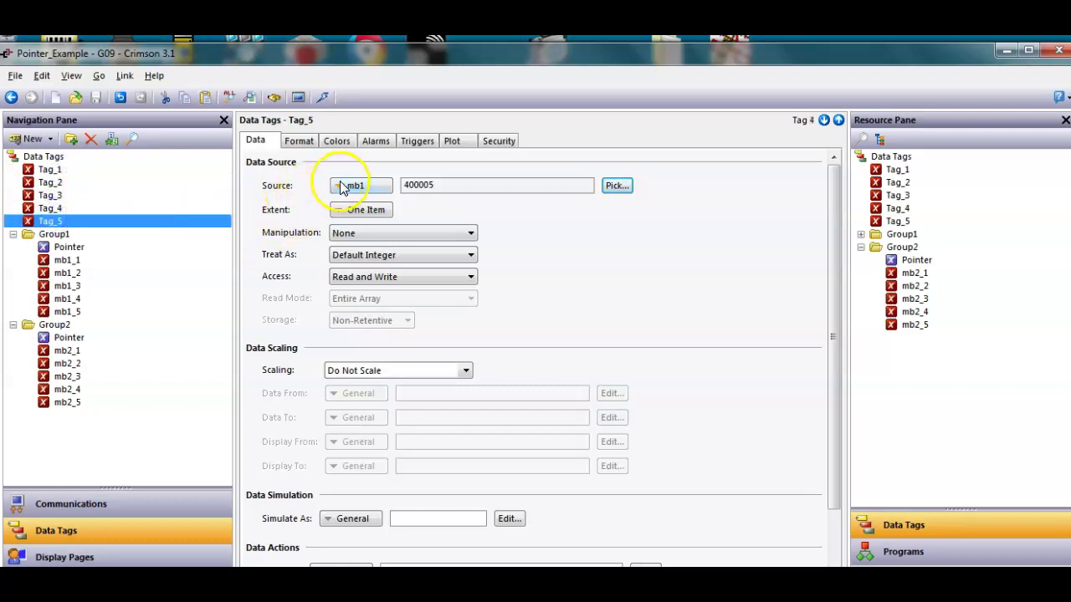
{"action": "left_click", "coordinate": [60, 236]}
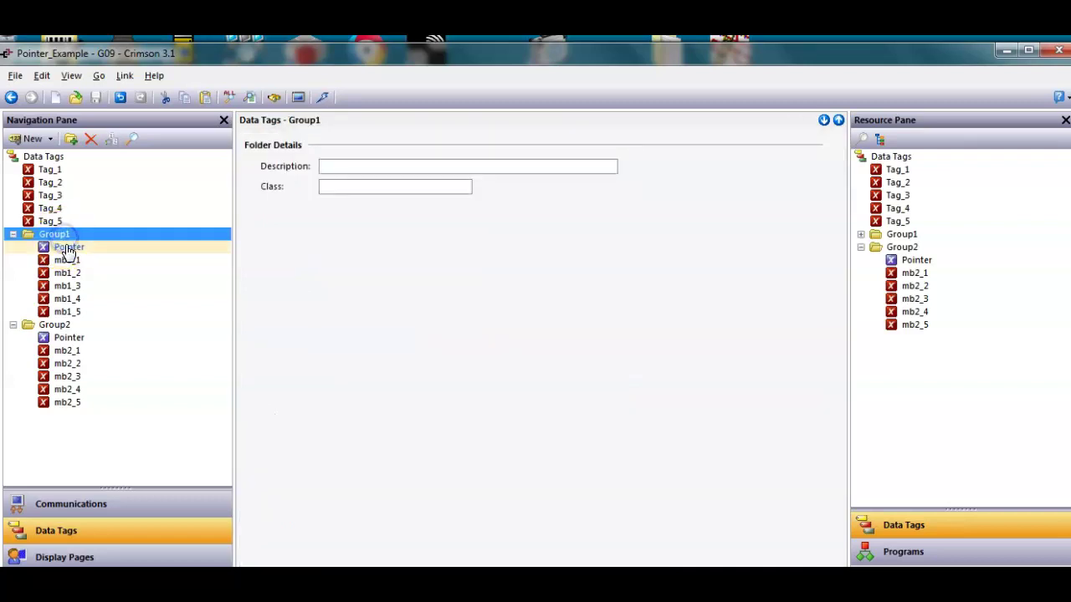
{"action": "left_click", "coordinate": [69, 248]}
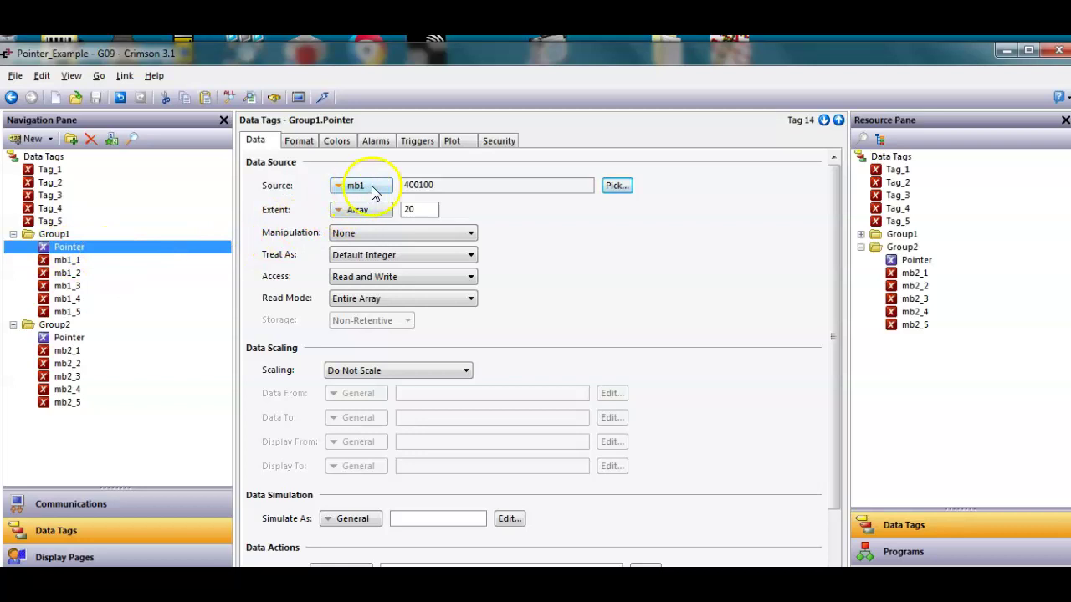
{"action": "left_click", "coordinate": [620, 186]}
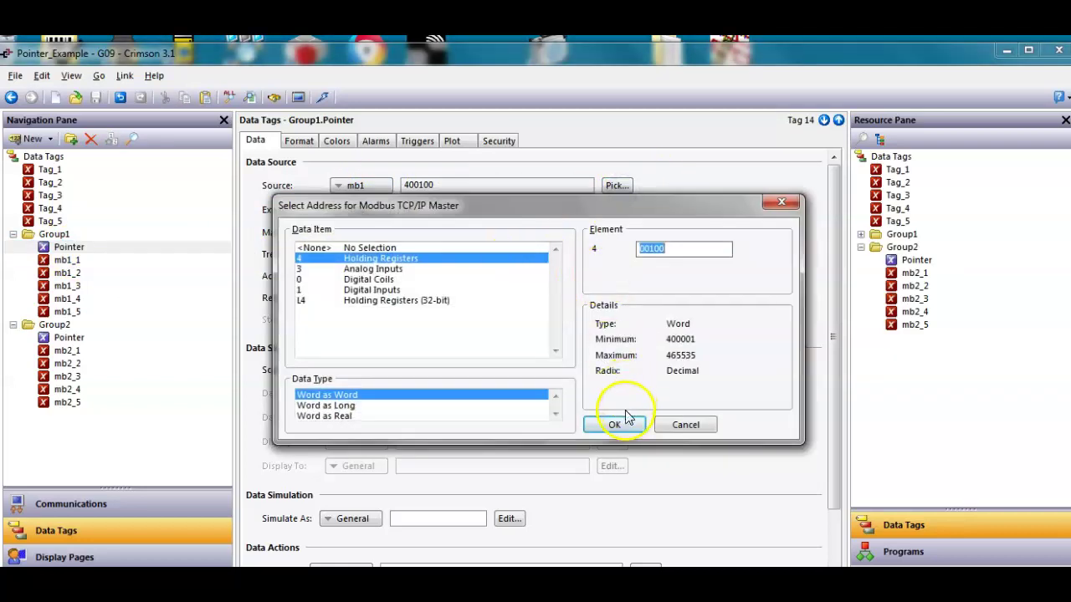
{"action": "left_click", "coordinate": [615, 424]}
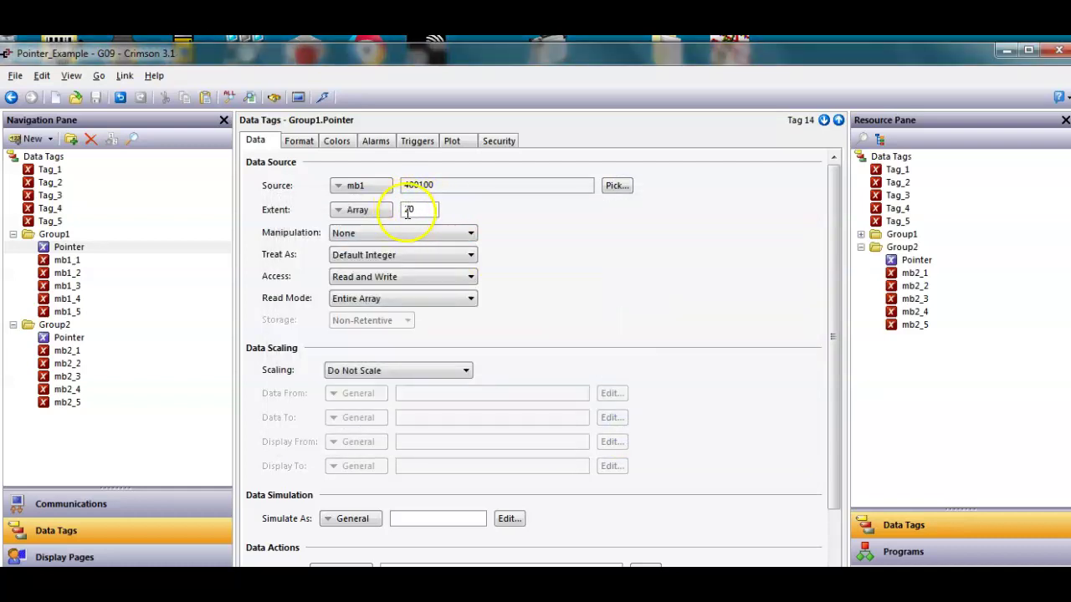
- Review Group1 tags mb1_1 to mb1_5, ending on mb1_1 sourced from Pointer[0]
{"action": "left_click", "coordinate": [81, 262]}
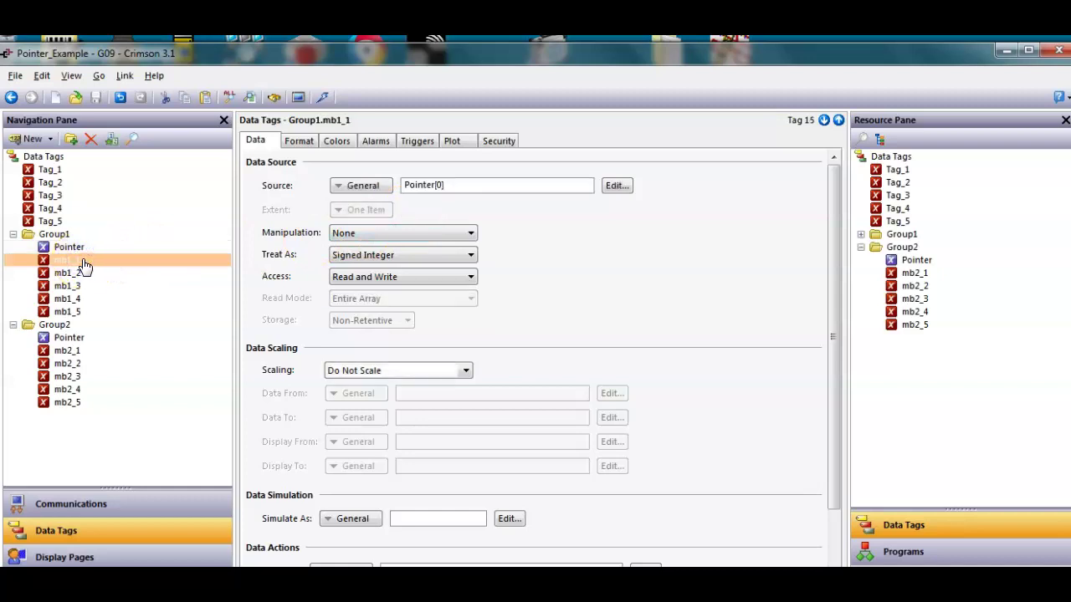
{"action": "left_click", "coordinate": [68, 273]}
{"action": "left_click", "coordinate": [68, 285]}
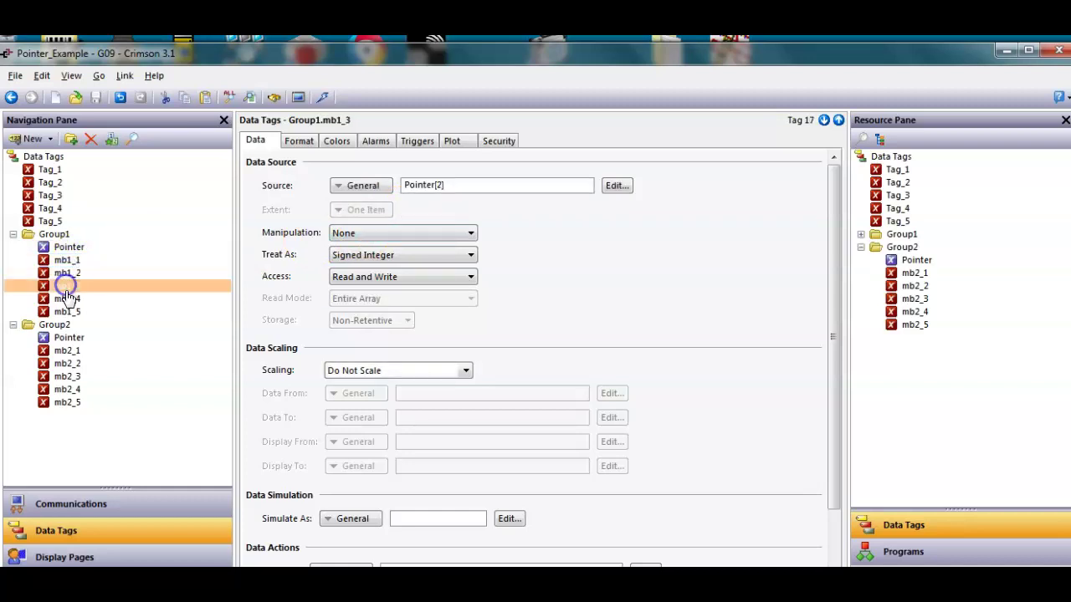
{"action": "left_click", "coordinate": [68, 298]}
{"action": "left_click", "coordinate": [67, 311]}
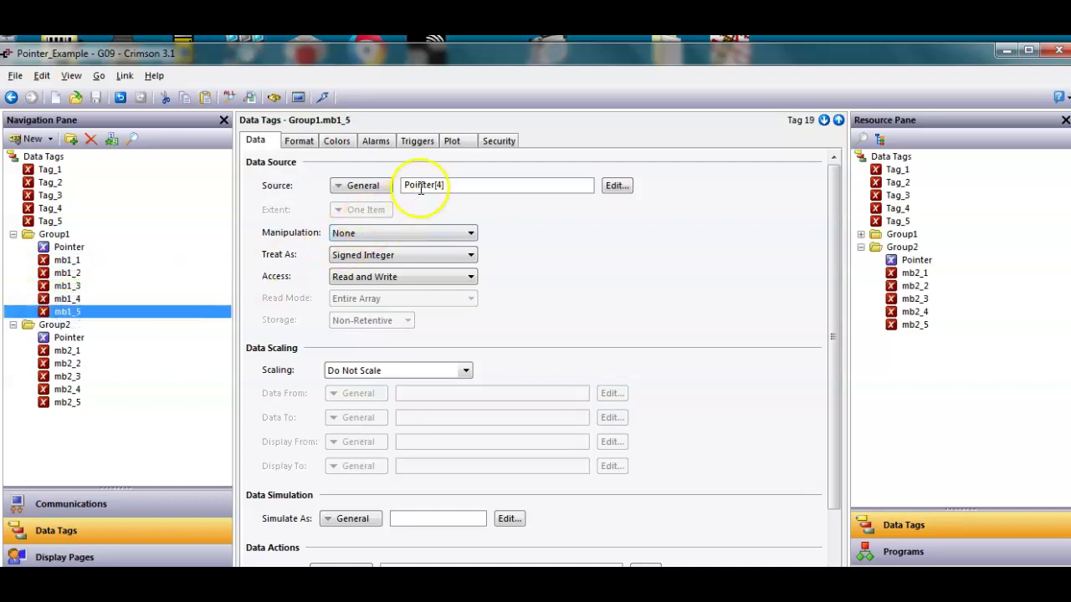
{"action": "left_click", "coordinate": [82, 260]}
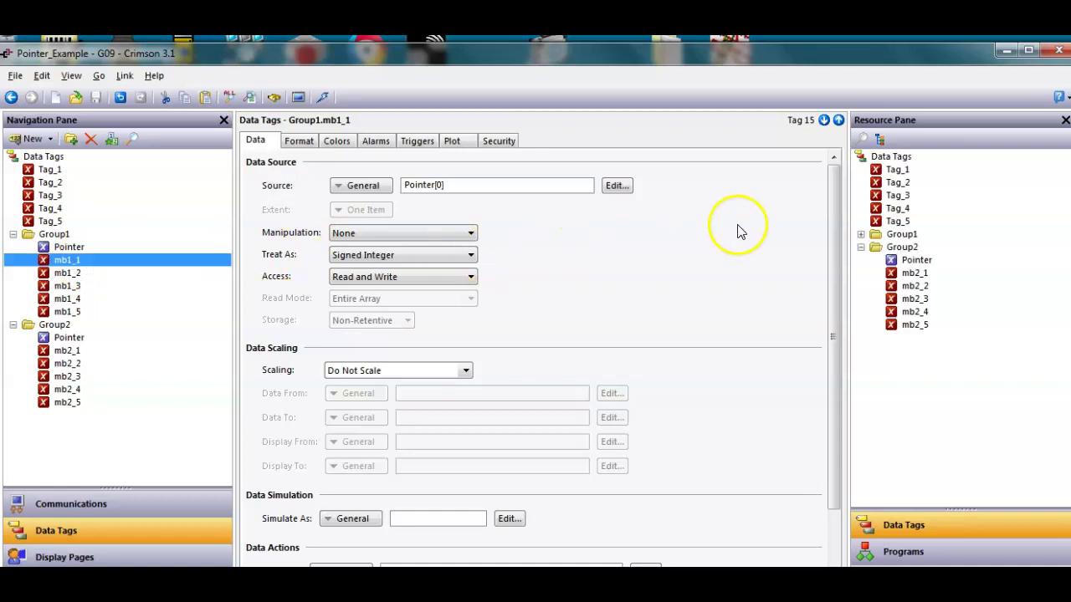
- Expand Group1's Pointer into elements Pointer[0]–Pointer[19] and assign Pointer[0] as mb1_1's source
{"action": "left_click", "coordinate": [860, 235]}
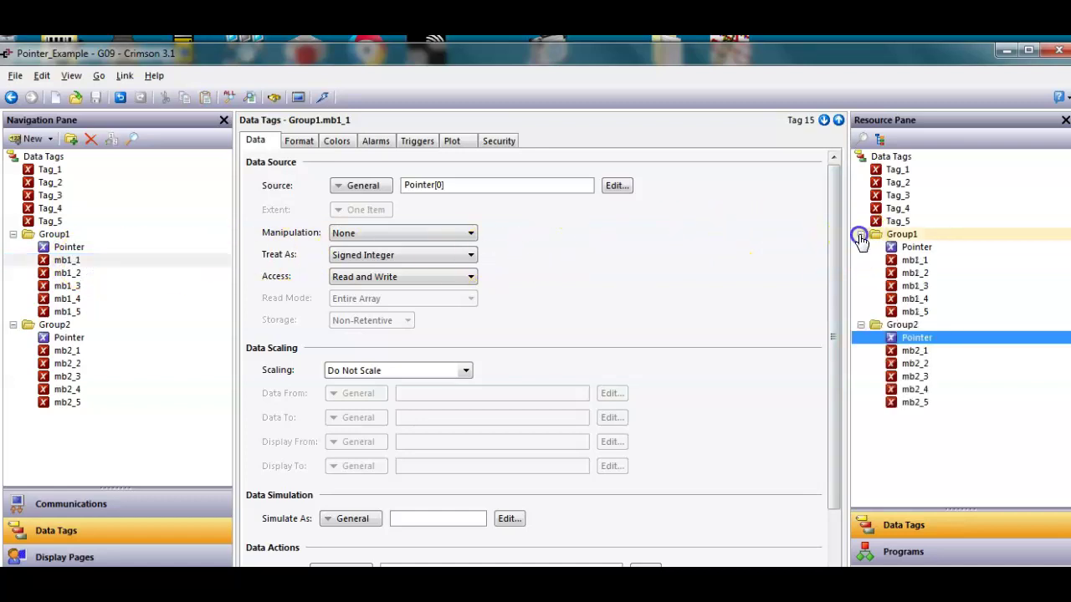
{"action": "left_click_drag", "start_coordinate": [918, 253], "coordinate": [903, 266]}
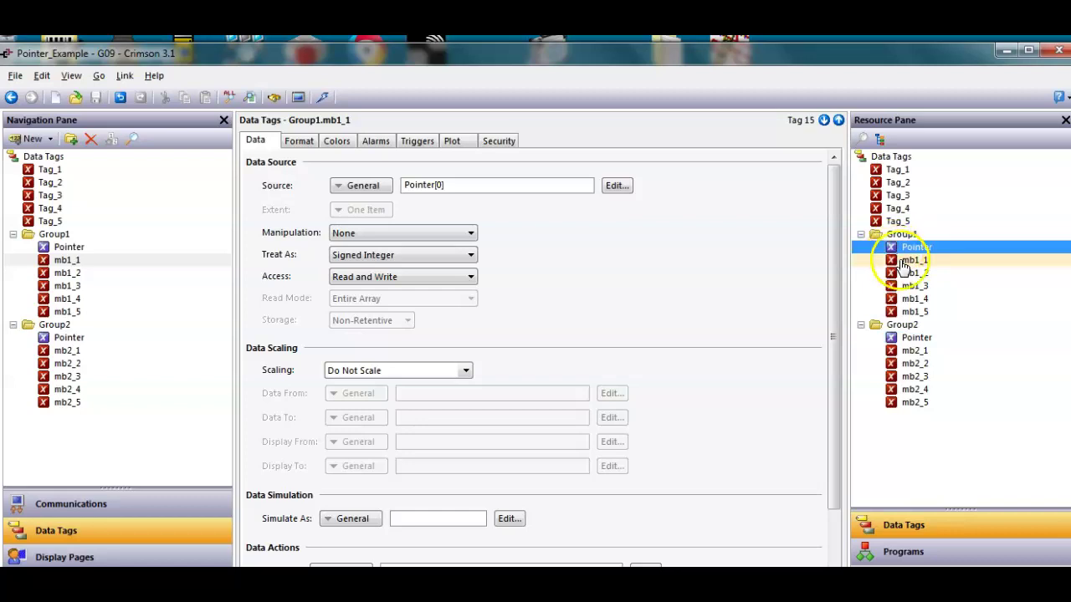
{"action": "left_click", "coordinate": [881, 139]}
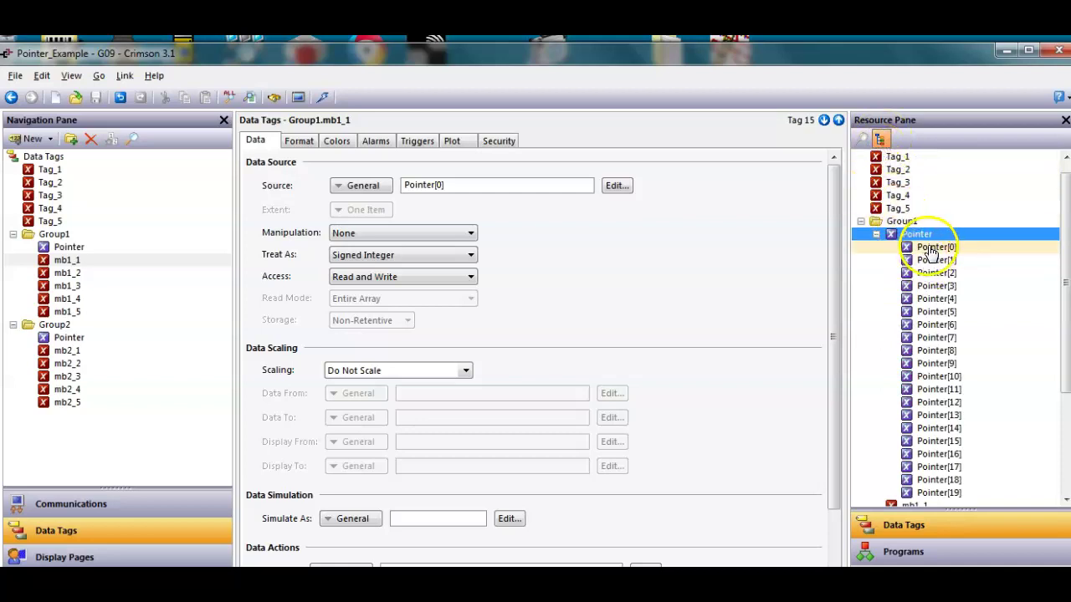
{"action": "left_click_drag", "start_coordinate": [931, 251], "coordinate": [444, 185]}
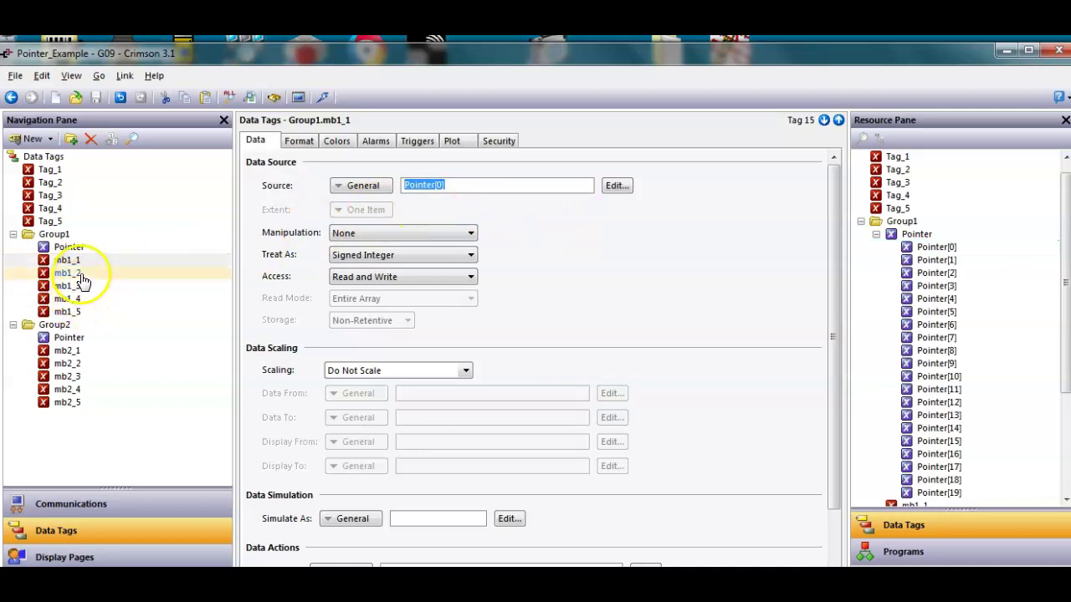
- Delete the Group1 tags mb1_5, mb1_4, mb1_3 and mb1_2
{"action": "left_click", "coordinate": [67, 311]}
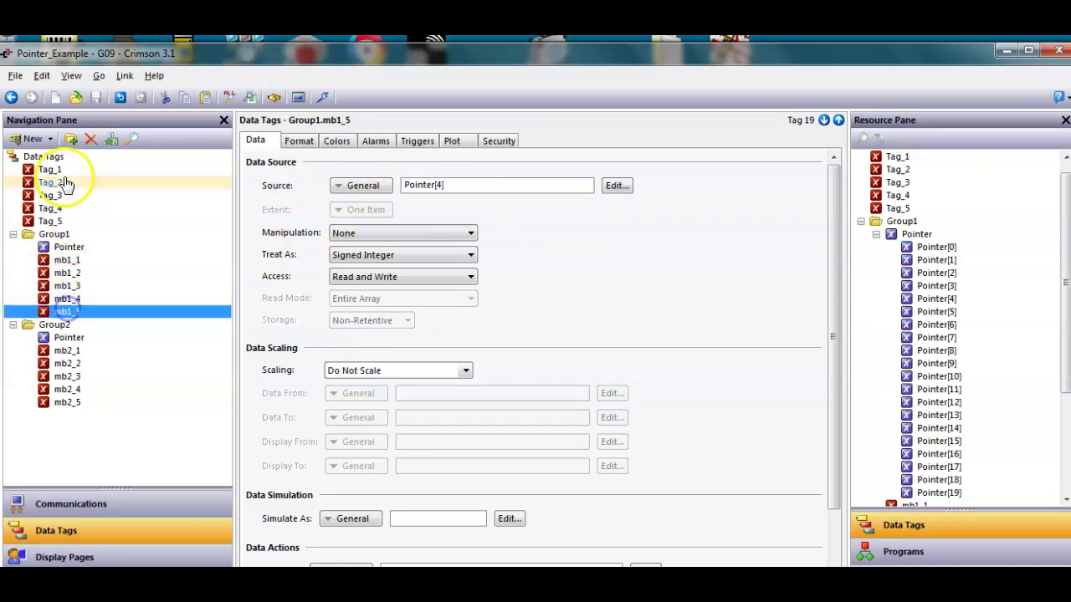
{"action": "left_click", "coordinate": [91, 140]}
{"action": "left_click", "coordinate": [90, 140]}
{"action": "left_click", "coordinate": [91, 139]}
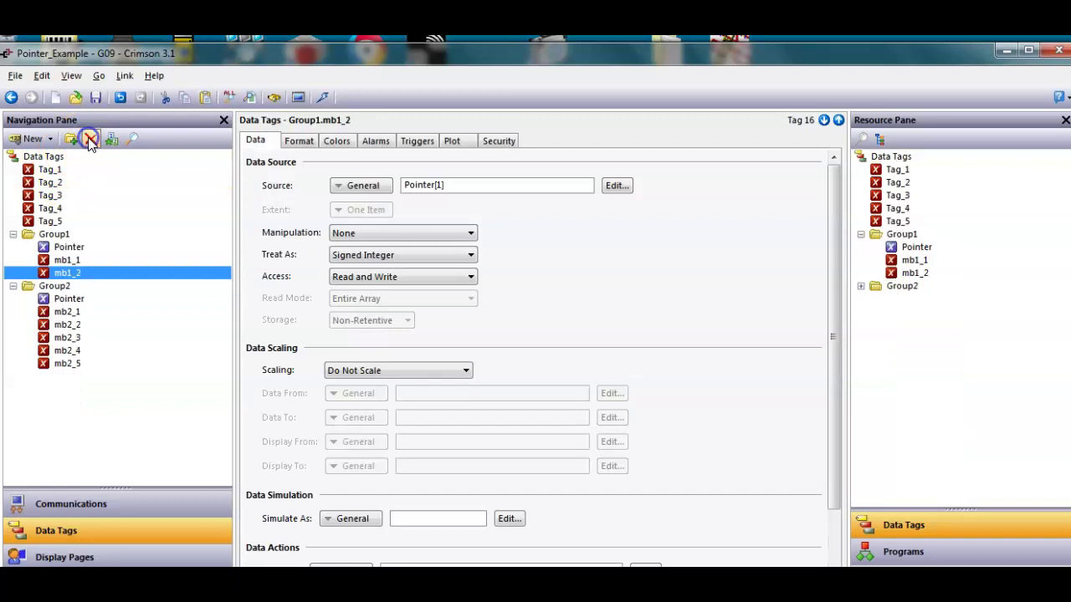
{"action": "left_click", "coordinate": [90, 138]}
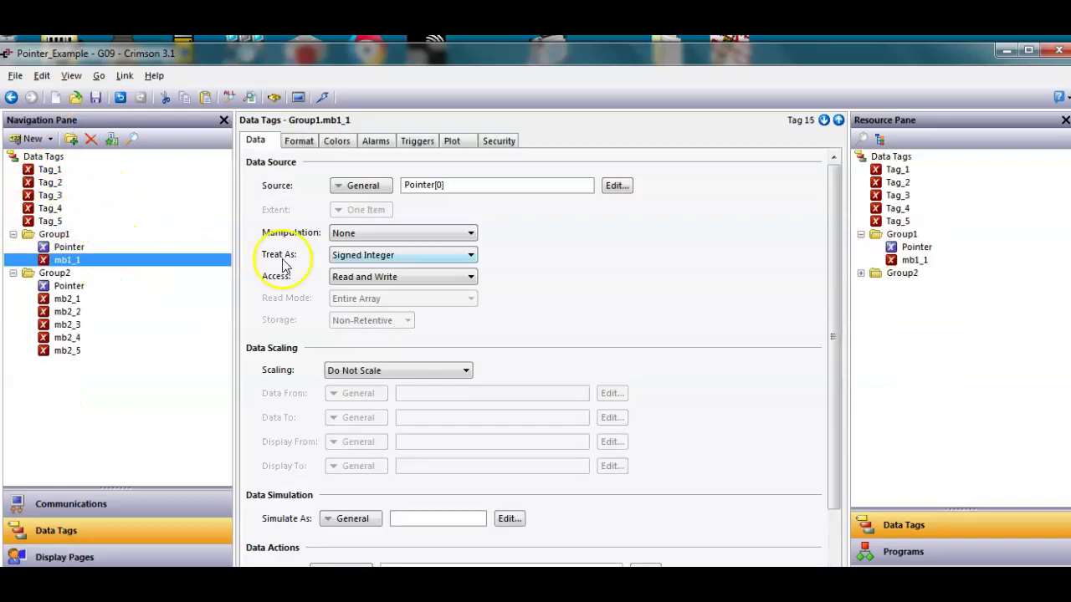
- Set mb1_1's access to Read and Write
{"action": "left_click", "coordinate": [400, 277]}
{"action": "left_click", "coordinate": [394, 299]}
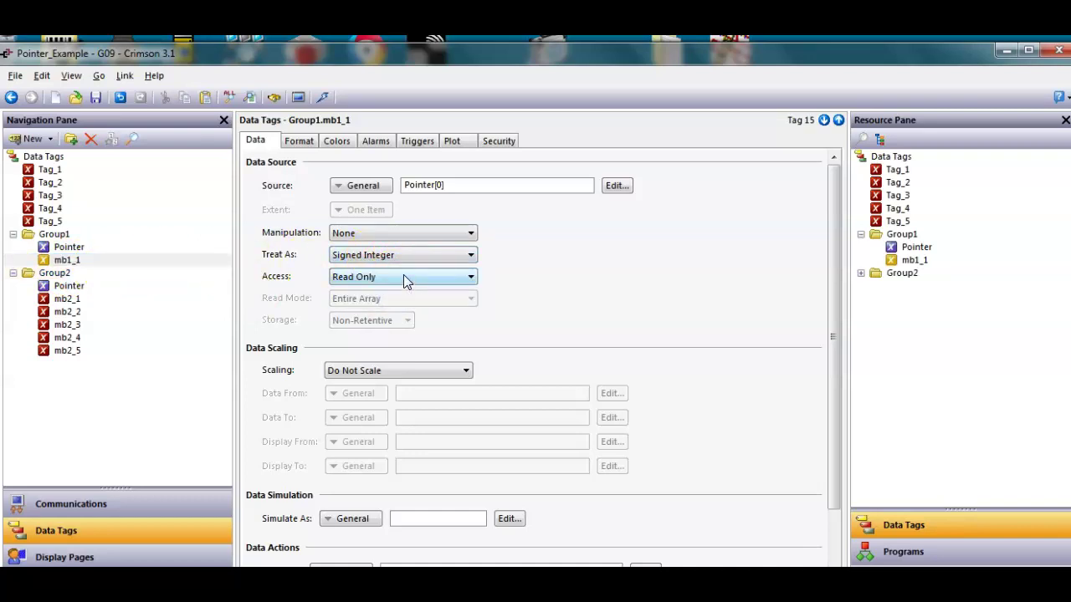
{"action": "left_click", "coordinate": [404, 276]}
{"action": "left_click", "coordinate": [402, 293]}
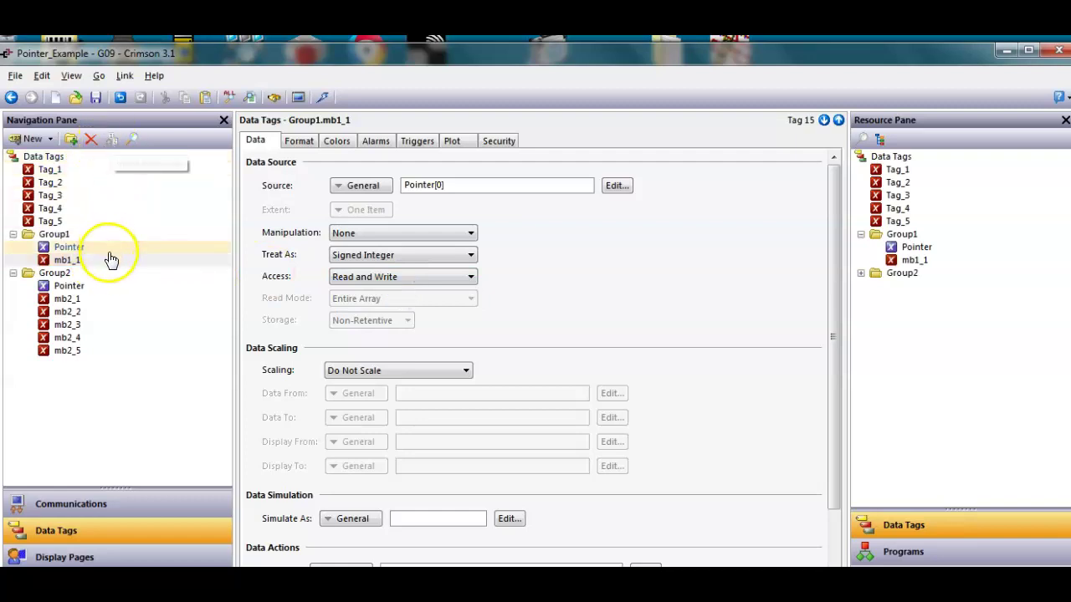
- Smart-duplicate mb1_1 four times into mb1_2–mb1_5 mapped to Pointer[1]–Pointer[4]
{"action": "left_click", "coordinate": [107, 259]}
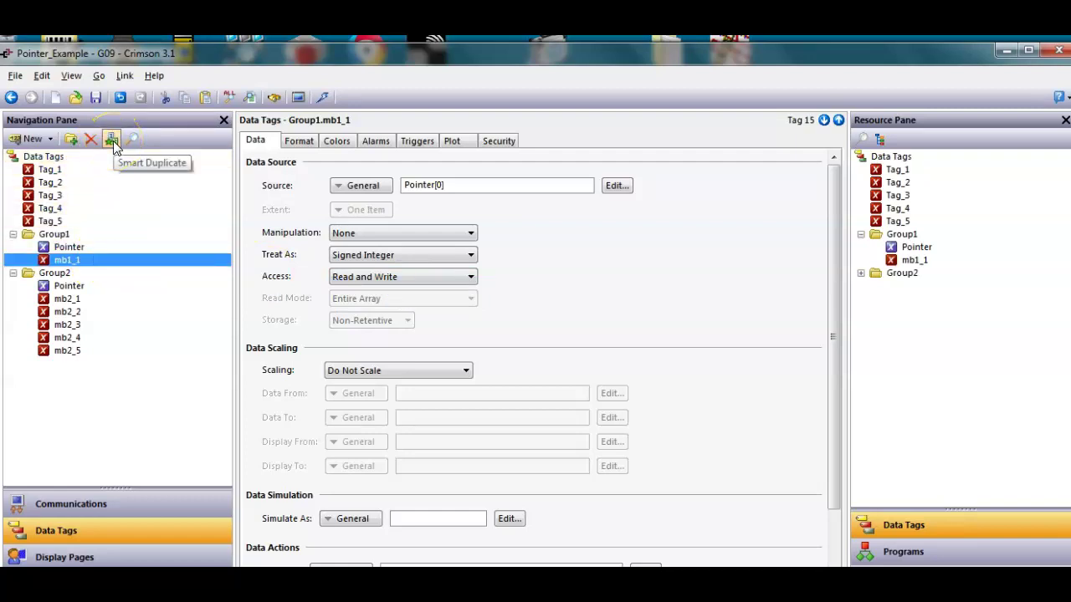
{"action": "left_click", "coordinate": [112, 139]}
{"action": "left_click", "coordinate": [111, 140]}
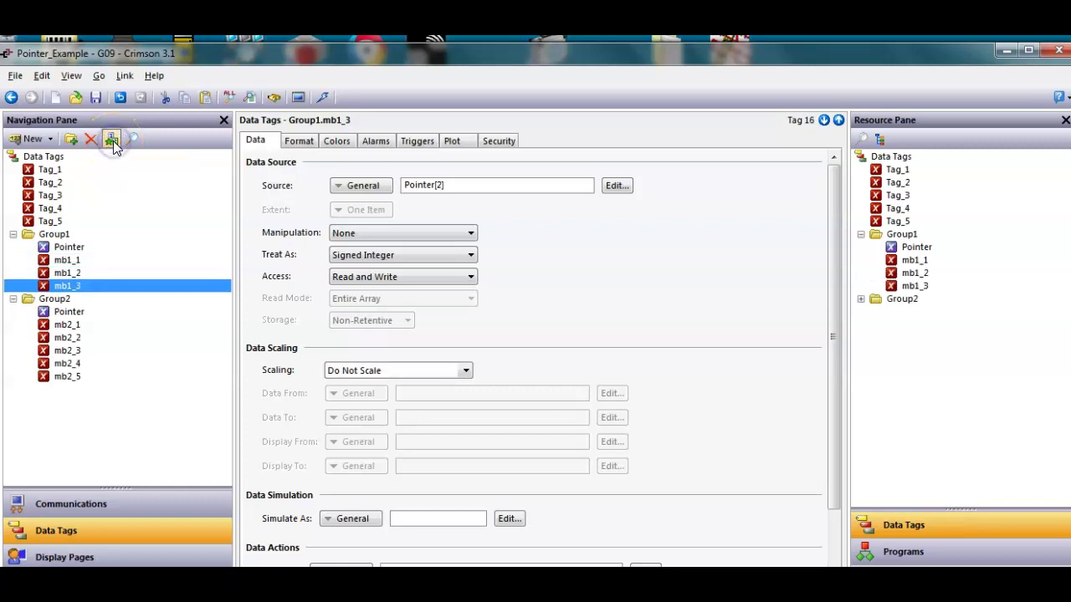
{"action": "left_click", "coordinate": [111, 140]}
{"action": "left_click", "coordinate": [112, 139]}
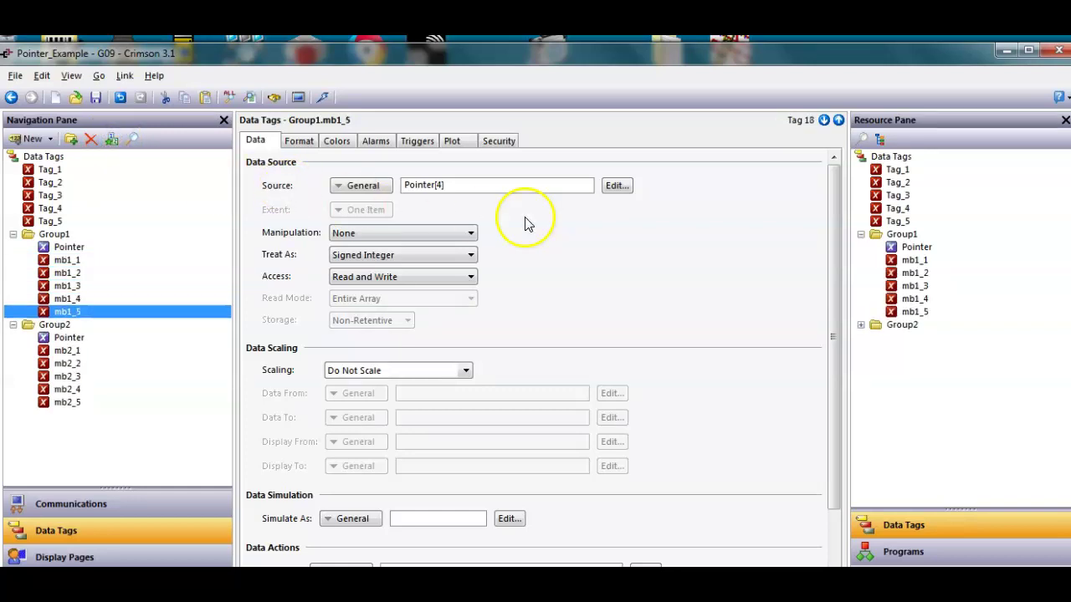
- Check the Group1 Pointer array and tags mb1_1 through mb1_4
{"action": "left_click", "coordinate": [104, 262]}
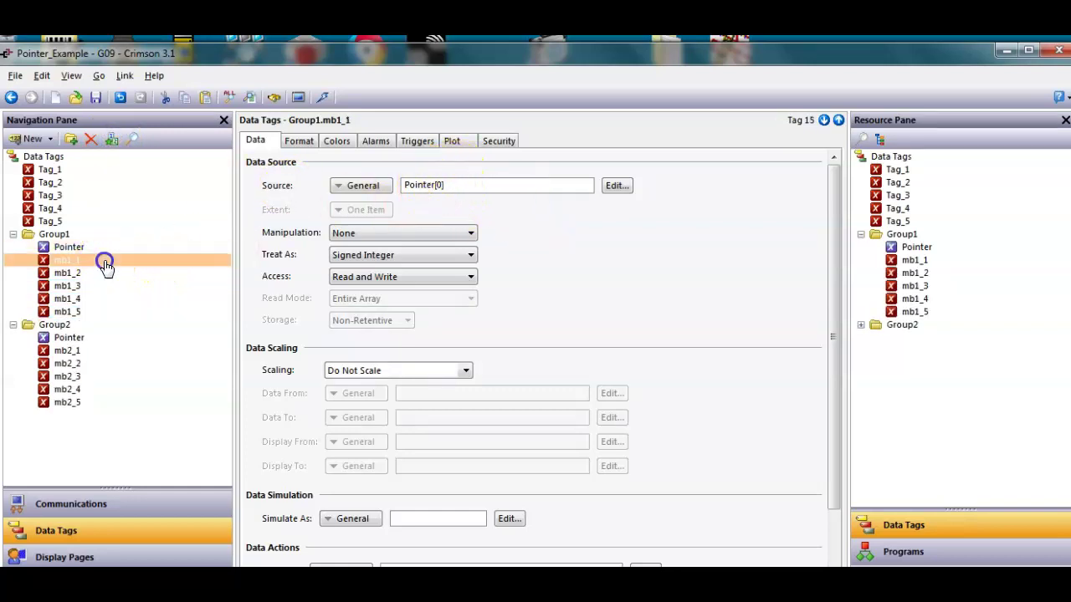
{"action": "left_click", "coordinate": [71, 247]}
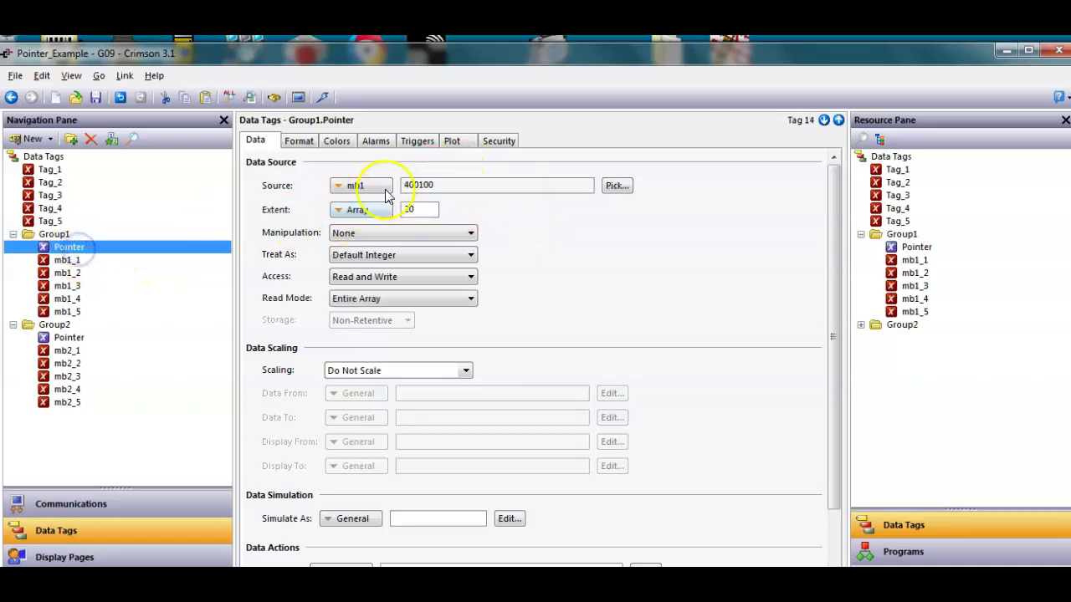
{"action": "left_click", "coordinate": [72, 259]}
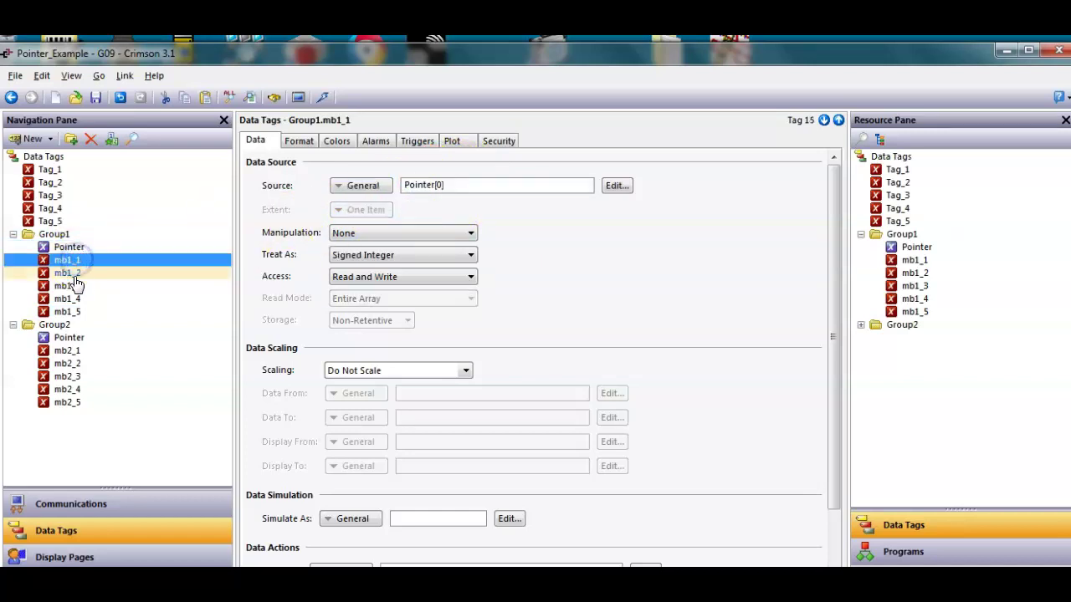
{"action": "left_click", "coordinate": [73, 274]}
{"action": "left_click", "coordinate": [72, 286]}
{"action": "left_click", "coordinate": [71, 297]}
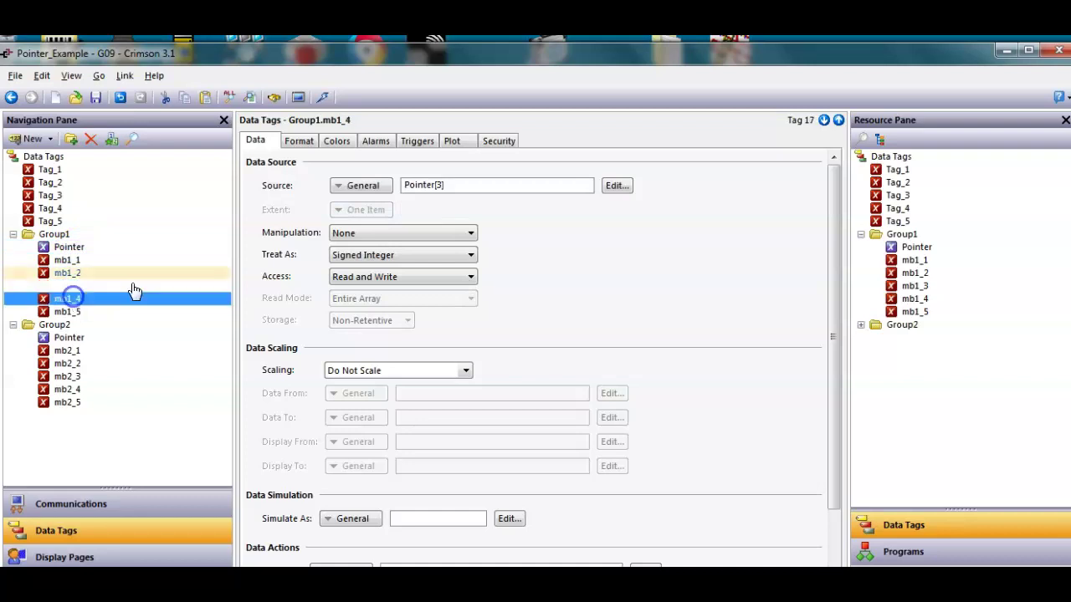
{"action": "left_click", "coordinate": [70, 246]}
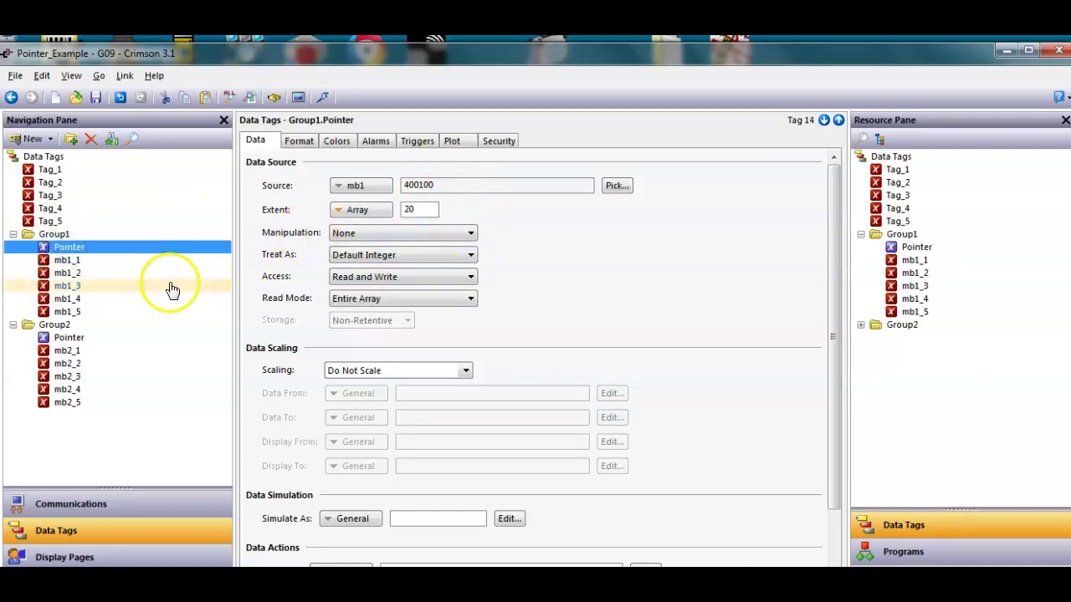
- Check the Group2 Pointer and tags mb2_1 to mb2_5, then return to Group1.Pointer
{"action": "left_click", "coordinate": [52, 328]}
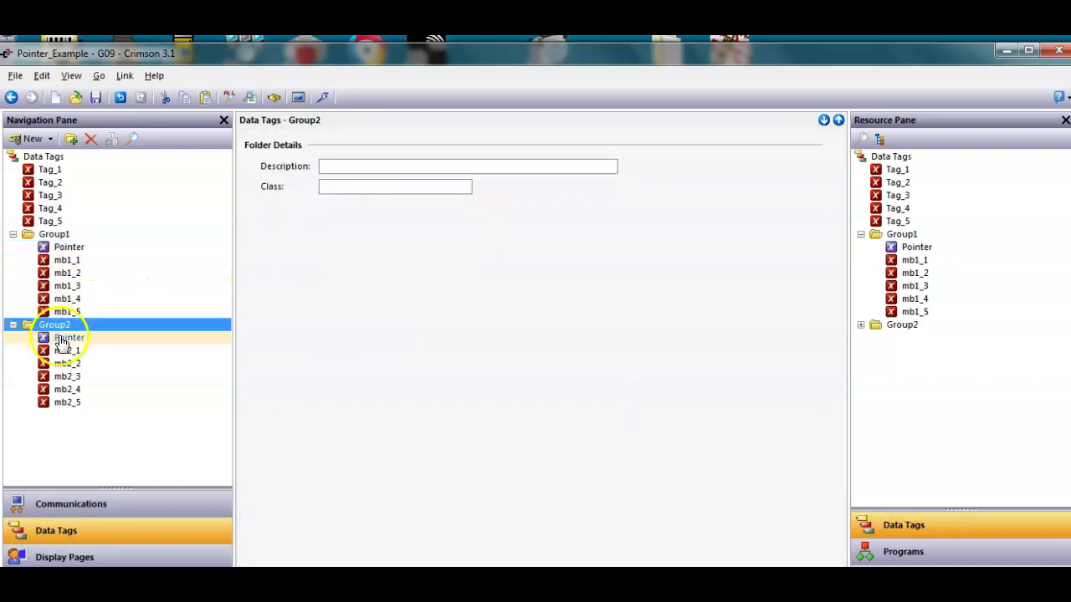
{"action": "left_click", "coordinate": [63, 339]}
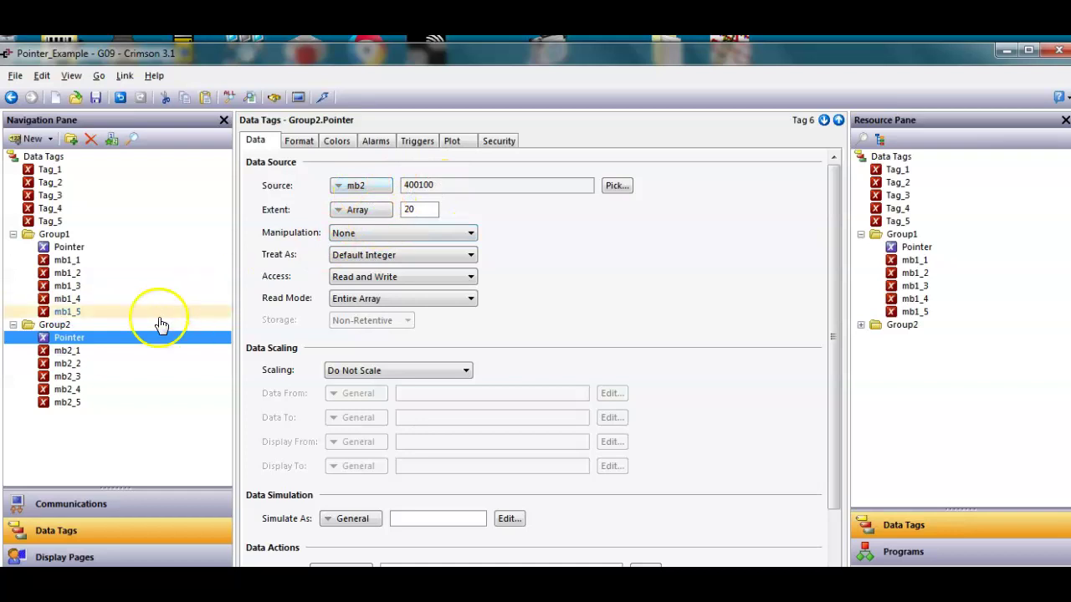
{"action": "left_click", "coordinate": [82, 352]}
{"action": "left_click", "coordinate": [74, 365]}
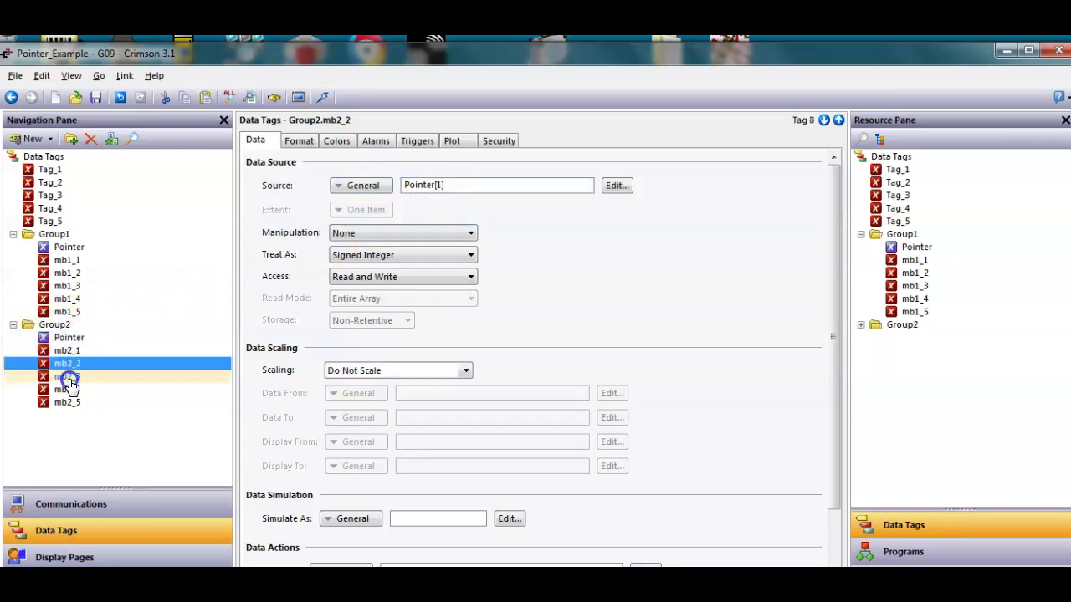
{"action": "left_click", "coordinate": [67, 377]}
{"action": "left_click", "coordinate": [67, 389]}
{"action": "left_click", "coordinate": [67, 403]}
{"action": "left_click", "coordinate": [76, 343]}
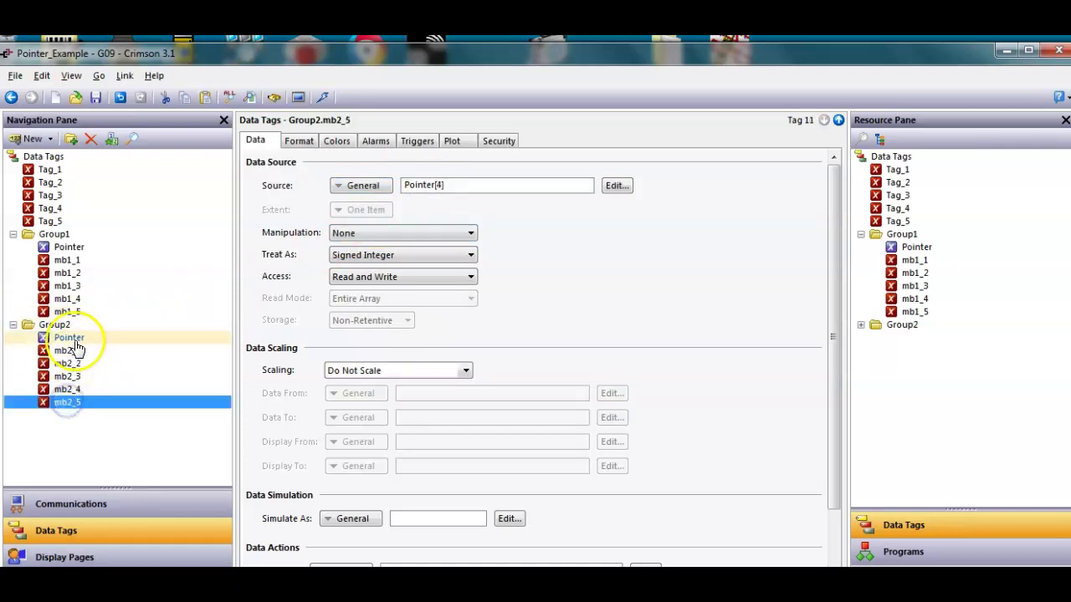
{"action": "left_click", "coordinate": [69, 248]}
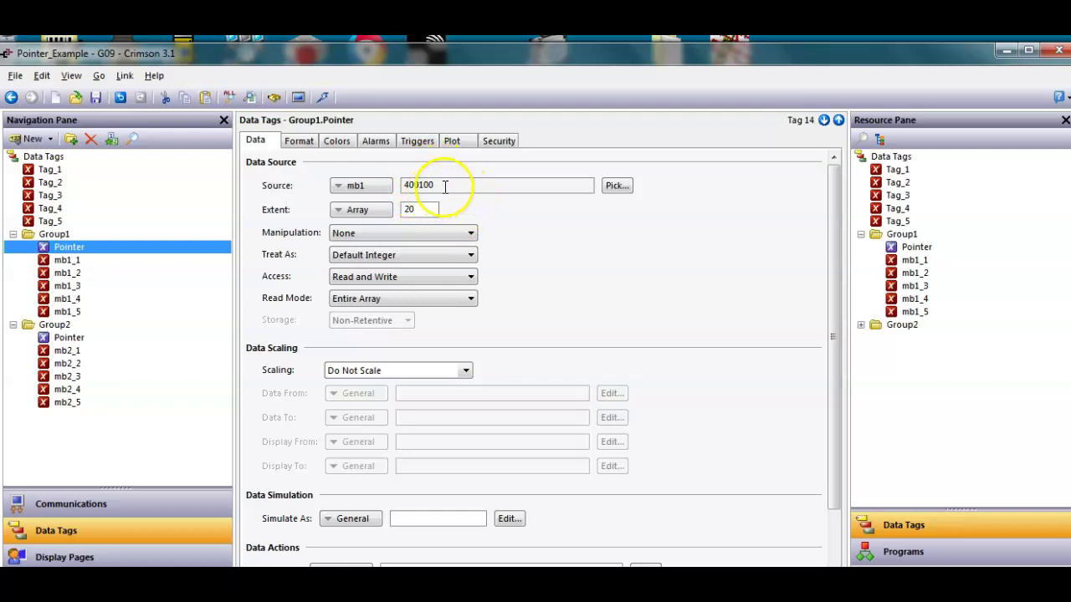
- Try exporting the tags as TagFile.csv, declining to overwrite the existing file
{"action": "left_click", "coordinate": [47, 157]}
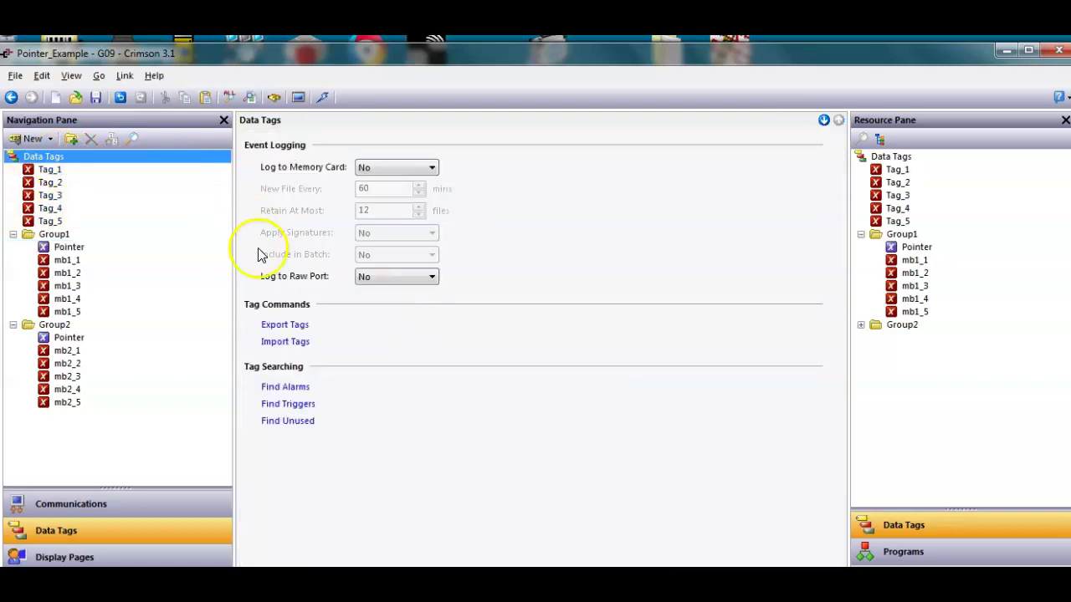
{"action": "left_click", "coordinate": [282, 327]}
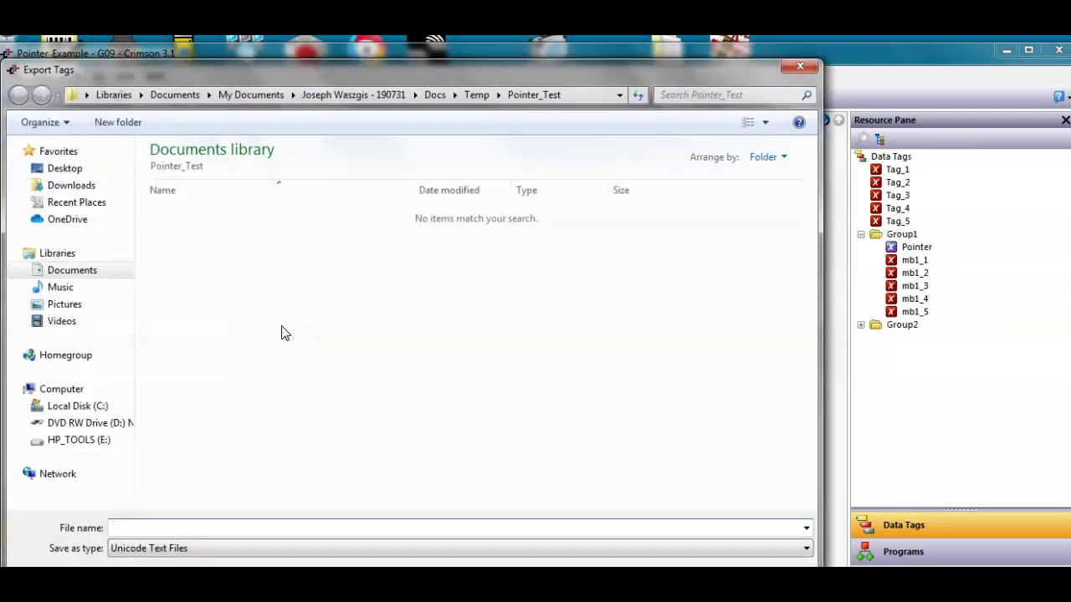
{"action": "left_click", "coordinate": [166, 529]}
{"action": "type", "text": "Tag"}
{"action": "key", "text": "Down"}
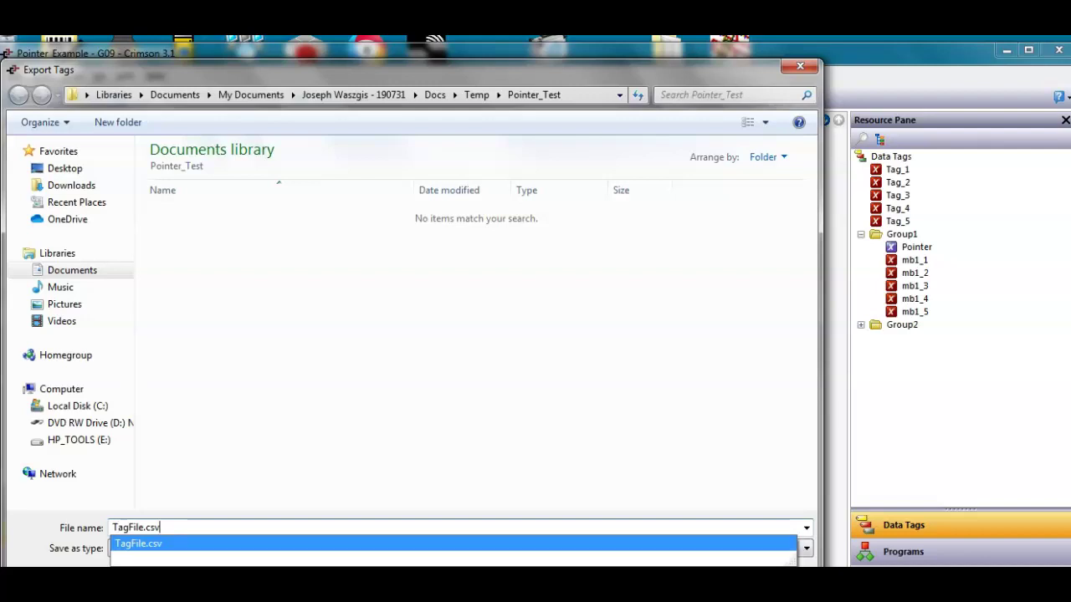
{"action": "key", "text": "Return"}
{"action": "key", "text": "Return"}
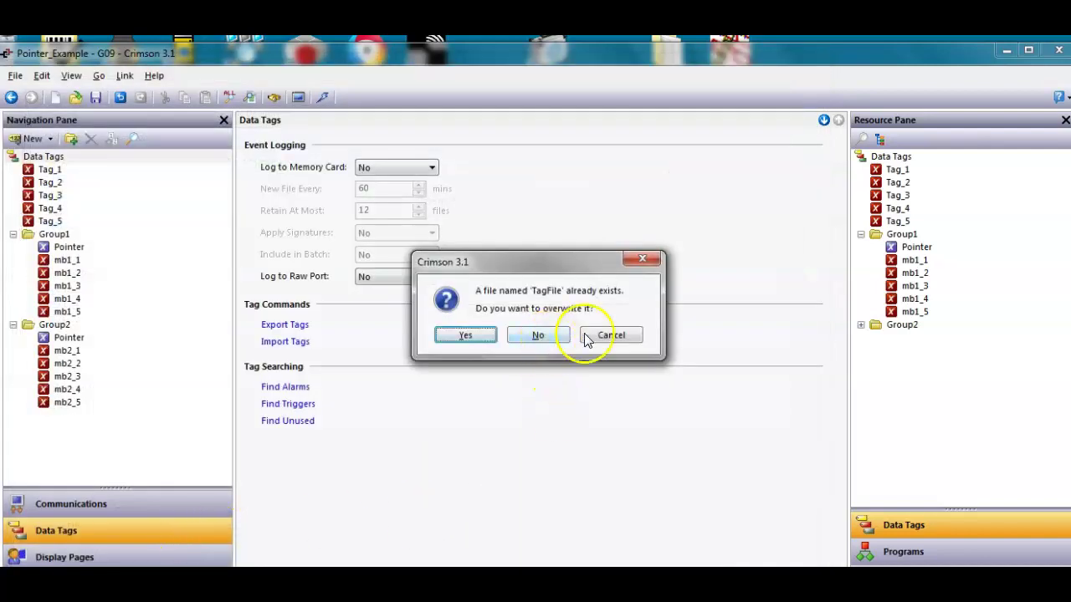
{"action": "left_click", "coordinate": [611, 334]}
- Export the tags again as TagListing.csv with file type ANSI CSV Files
{"action": "left_click", "coordinate": [290, 326]}
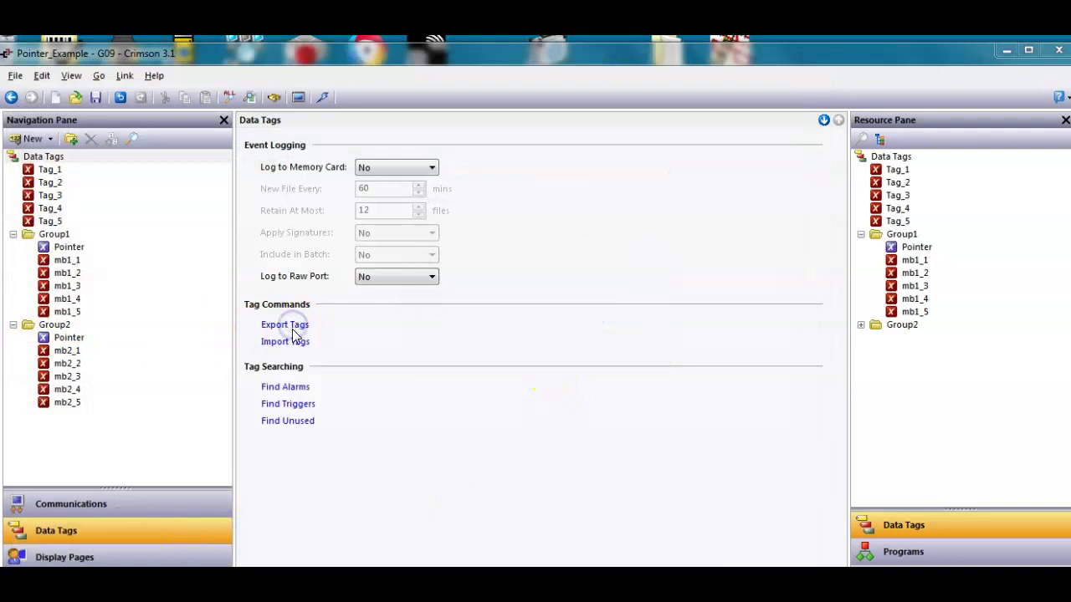
{"action": "left_click", "coordinate": [257, 523]}
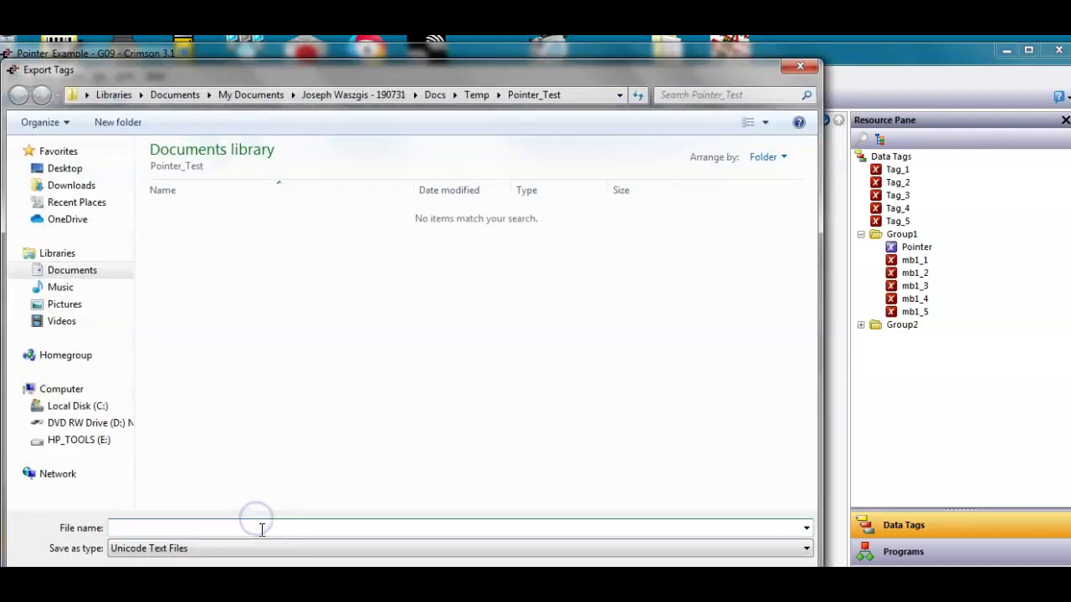
{"action": "type", "text": "Tag"}
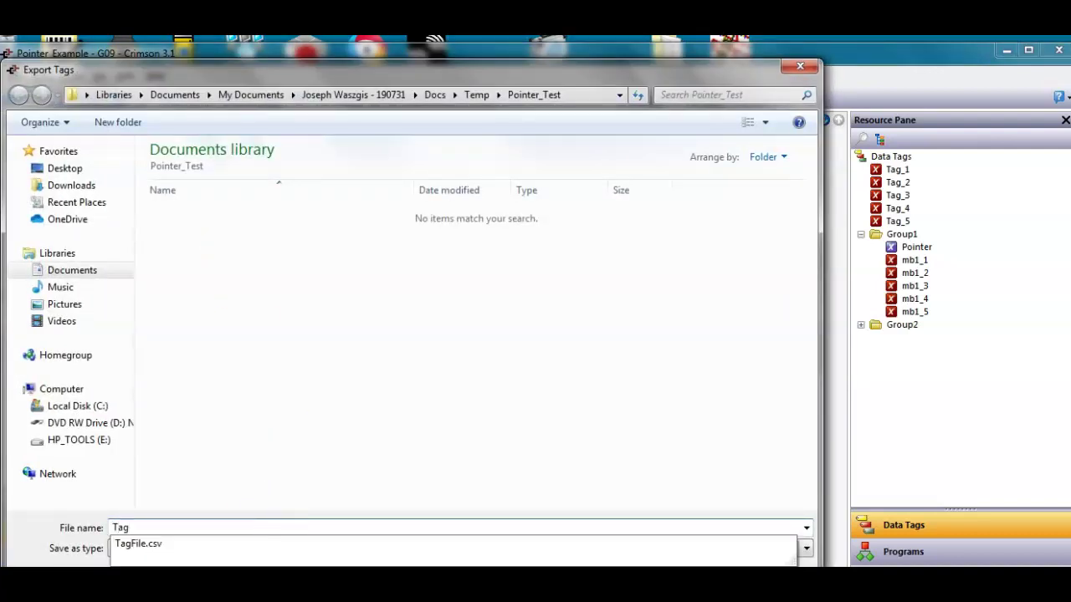
{"action": "type", "text": "Listing"}
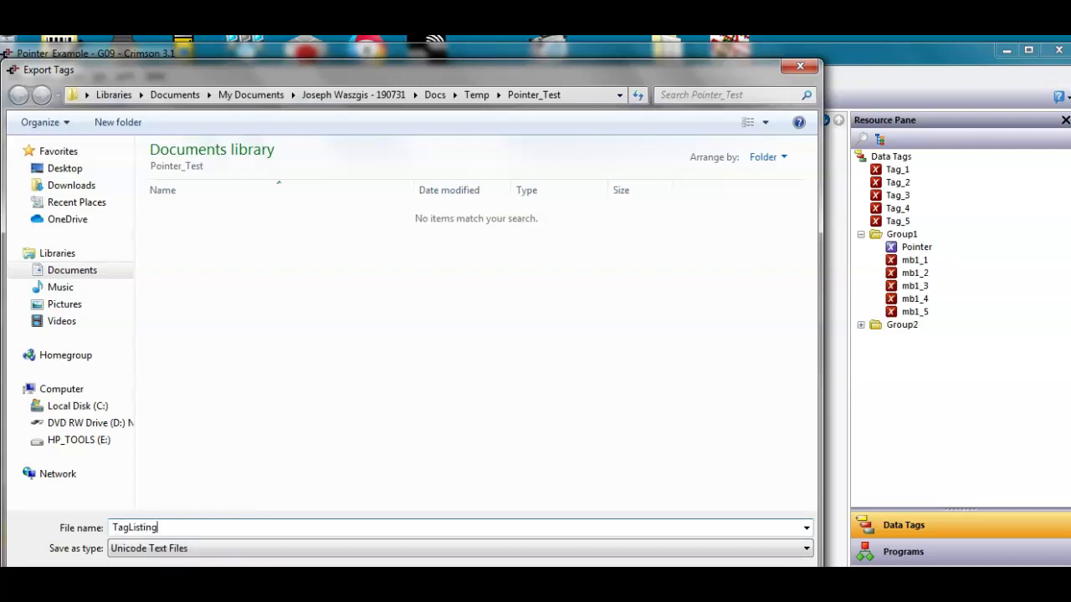
{"action": "left_click", "coordinate": [486, 552]}
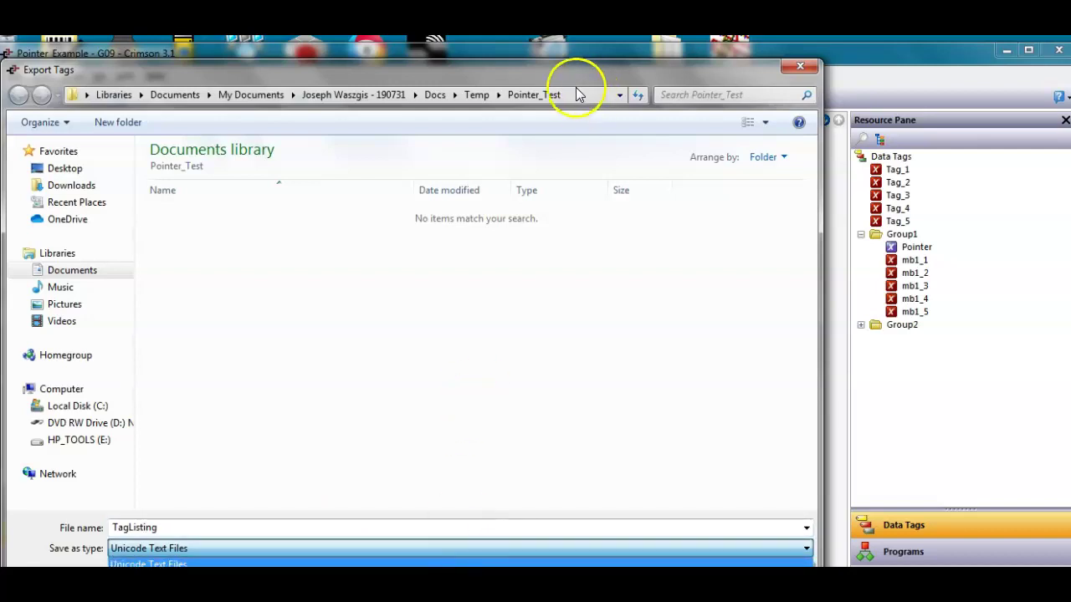
{"action": "left_click", "coordinate": [549, 67]}
{"action": "left_click_drag", "start_coordinate": [599, 77], "coordinate": [635, 61]}
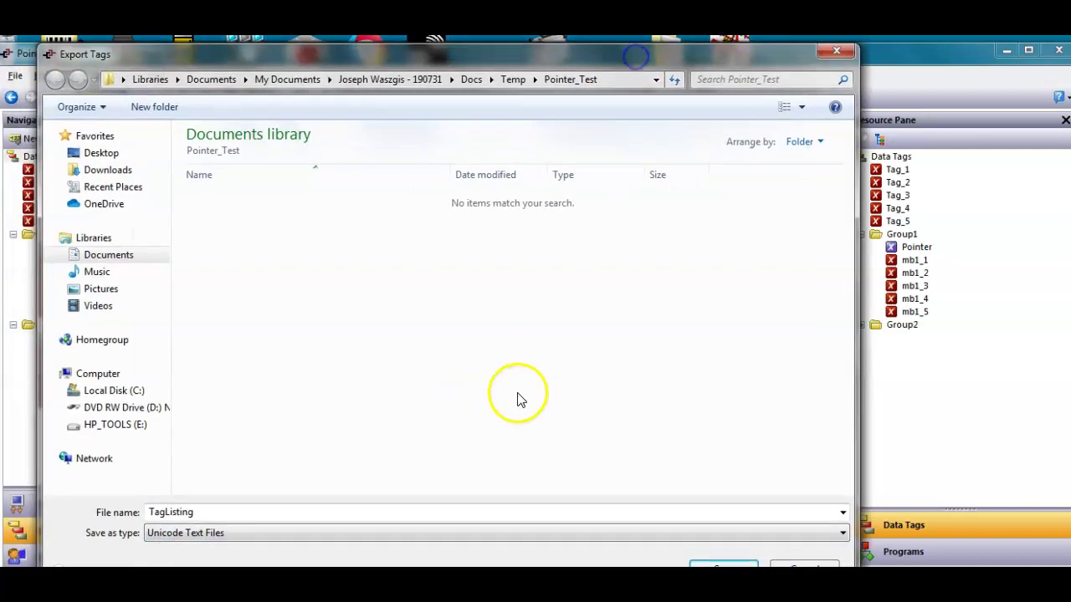
{"action": "left_click", "coordinate": [445, 534]}
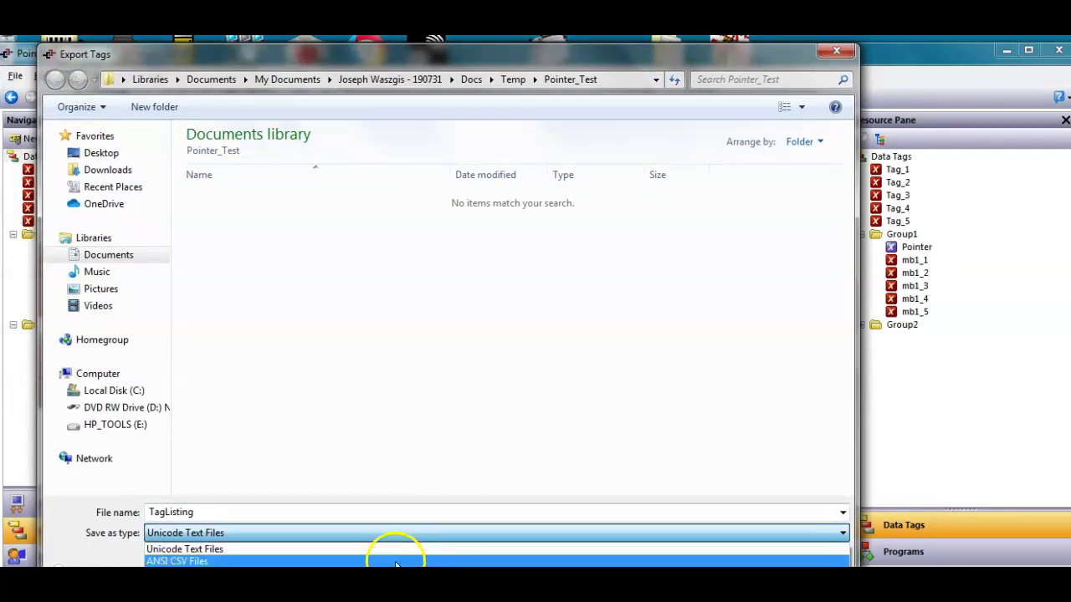
{"action": "left_click", "coordinate": [396, 562]}
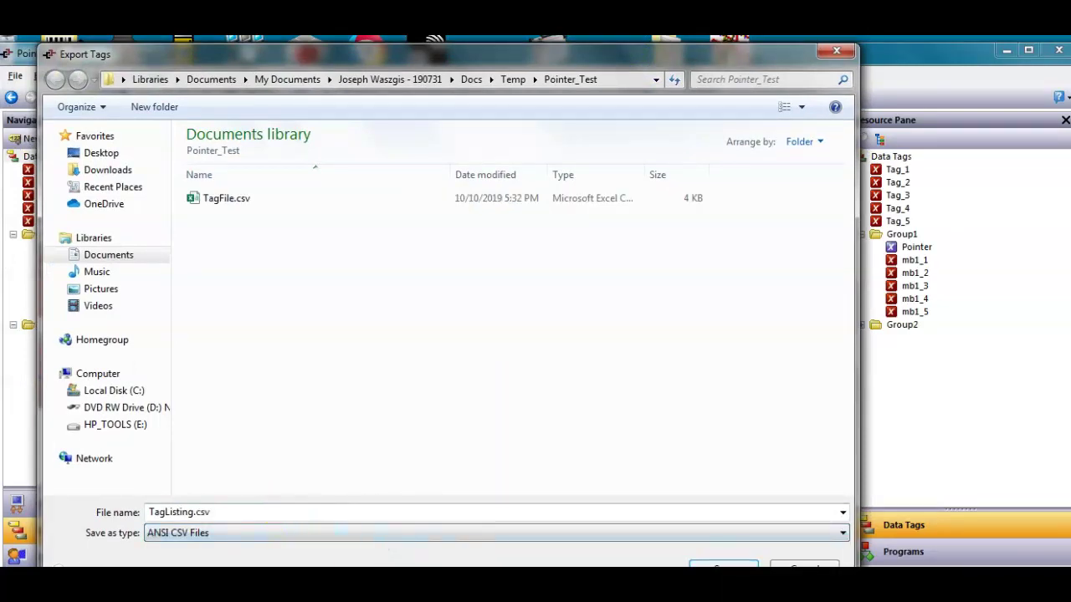
{"action": "left_click_drag", "start_coordinate": [557, 56], "coordinate": [568, 45]}
{"action": "left_click", "coordinate": [736, 557]}
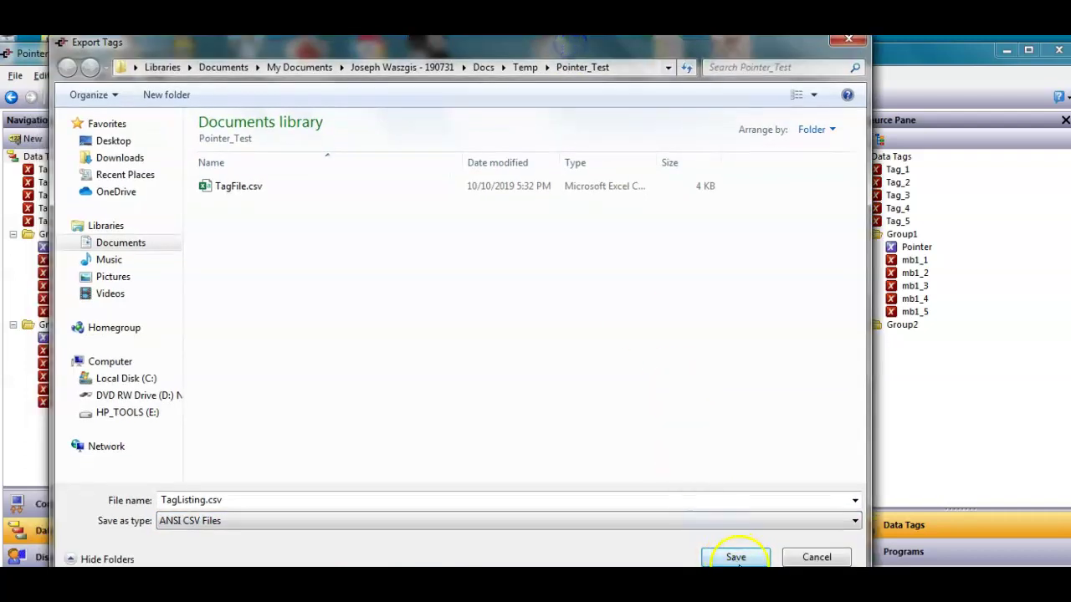
{"action": "left_click", "coordinate": [736, 557]}
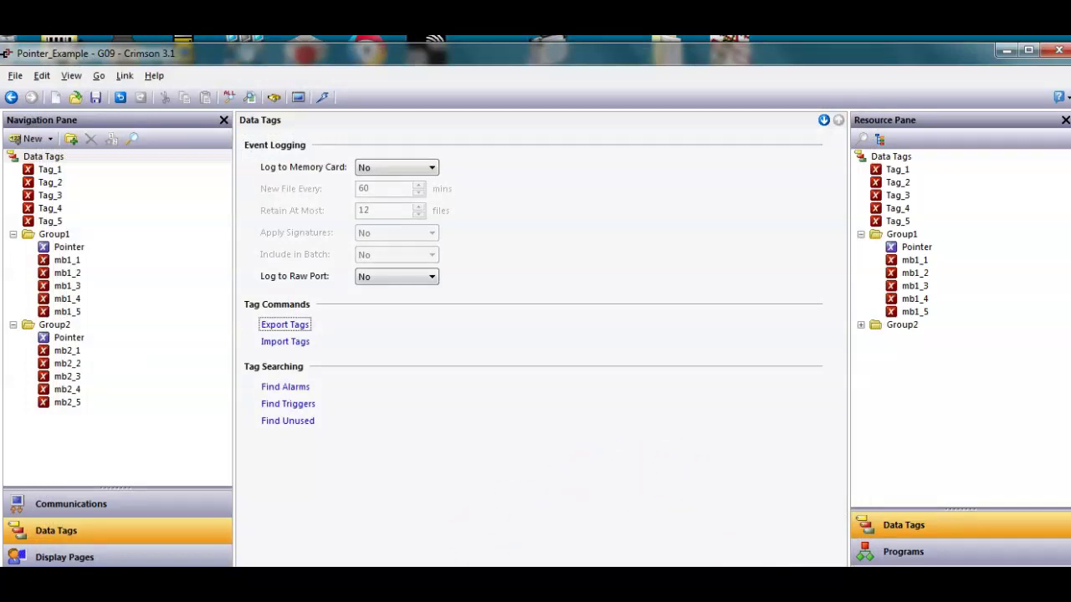
- Open TagListing.csv from the Pointer_Test folder in Excel via Open with
{"action": "left_click", "coordinate": [299, 517]}
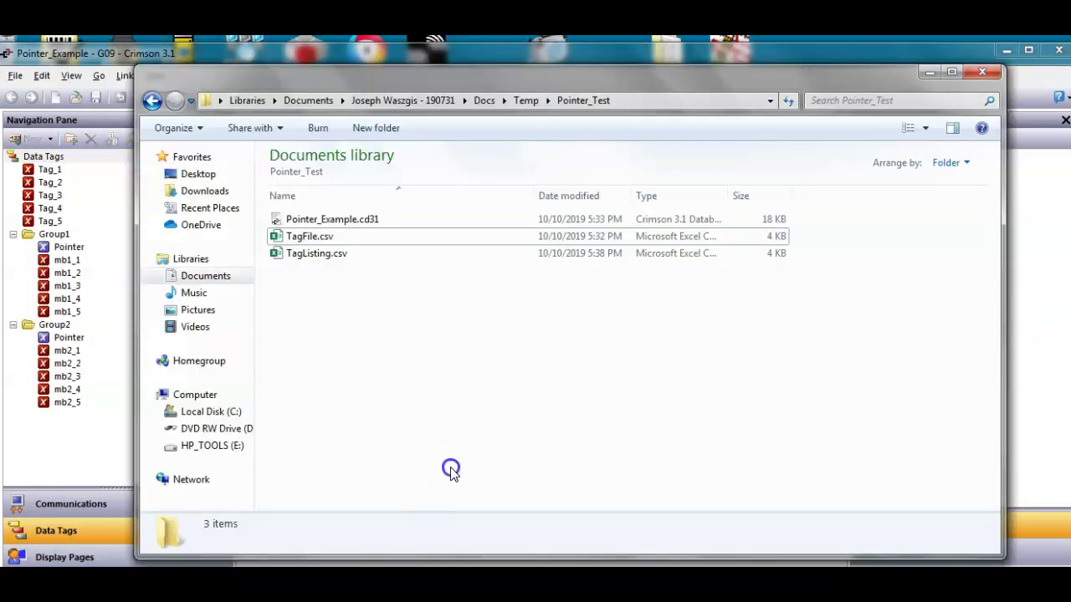
{"action": "left_click", "coordinate": [315, 256]}
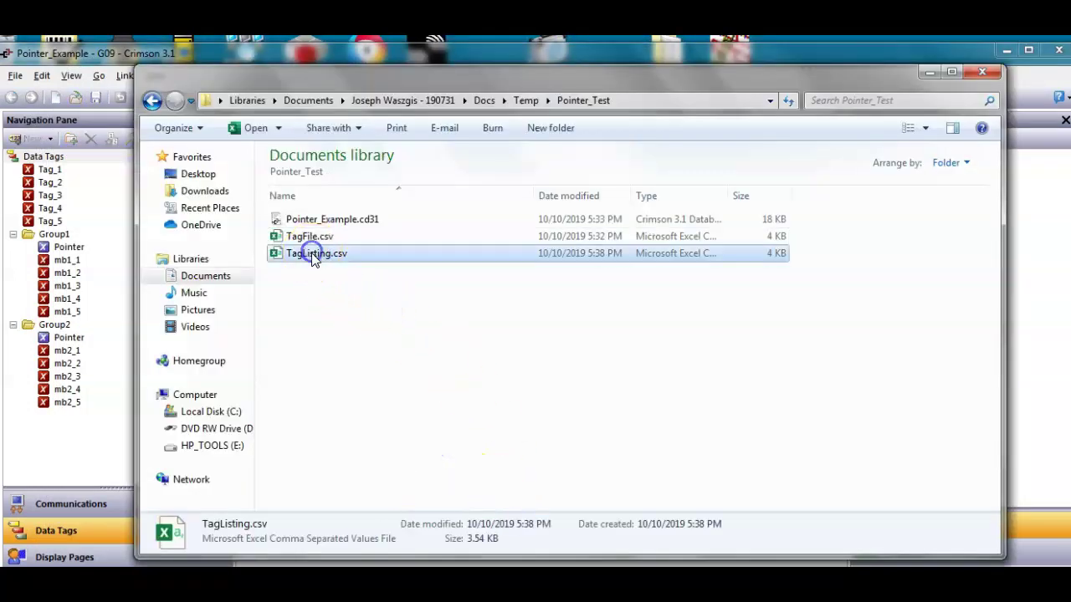
{"action": "right_click", "coordinate": [312, 257]}
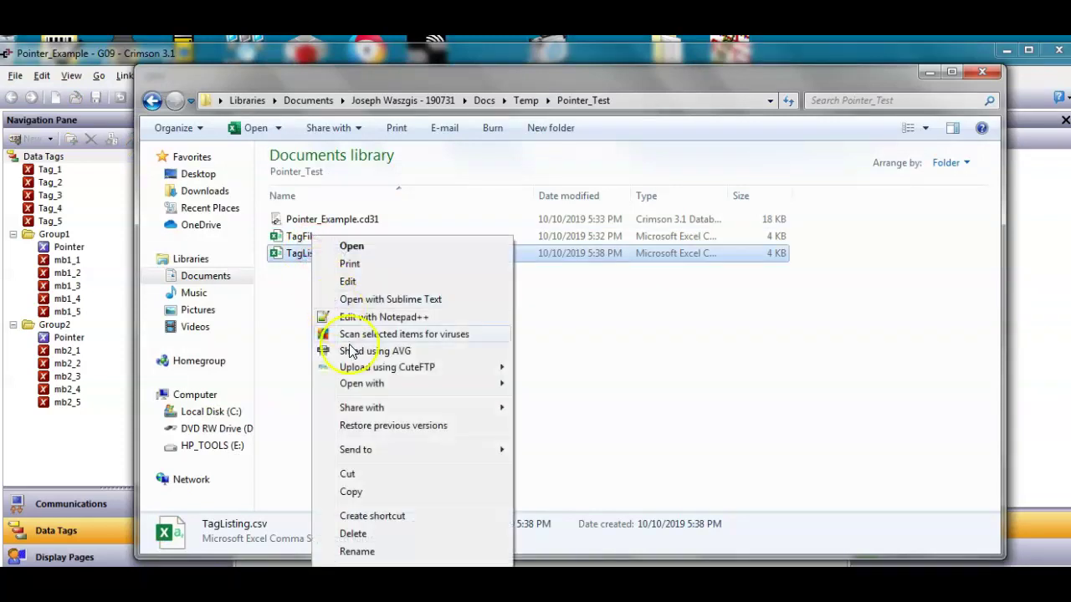
{"action": "mouse_move", "coordinate": [391, 386]}
{"action": "left_click", "coordinate": [552, 383]}
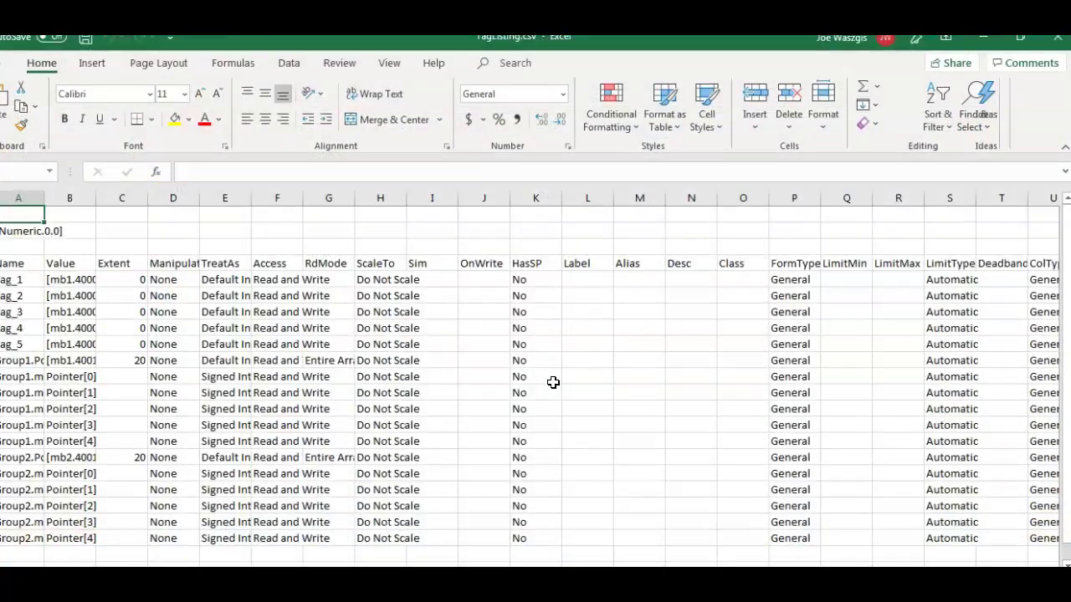
- Resize the Excel window and widen columns A and B to show full names and values
{"action": "left_click", "coordinate": [1020, 37]}
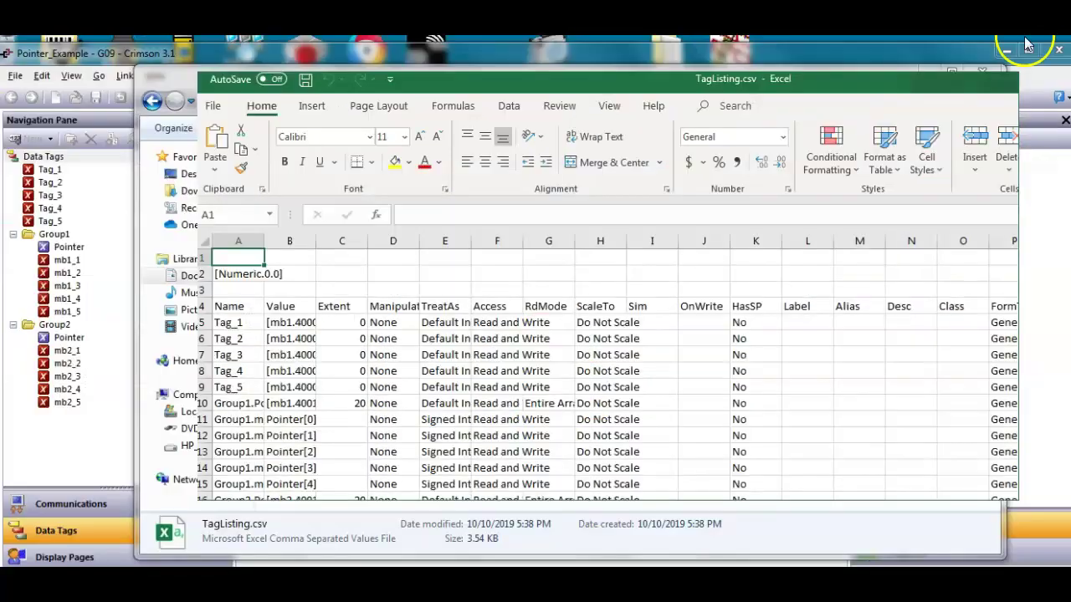
{"action": "left_click_drag", "start_coordinate": [722, 84], "coordinate": [652, 50]}
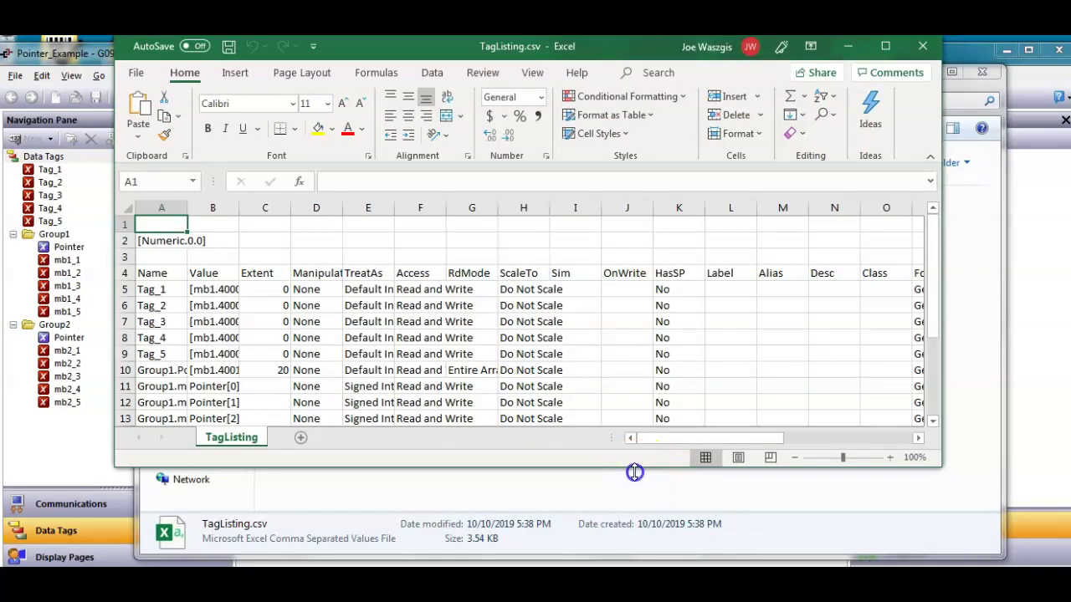
{"action": "left_click_drag", "start_coordinate": [660, 470], "coordinate": [660, 565]}
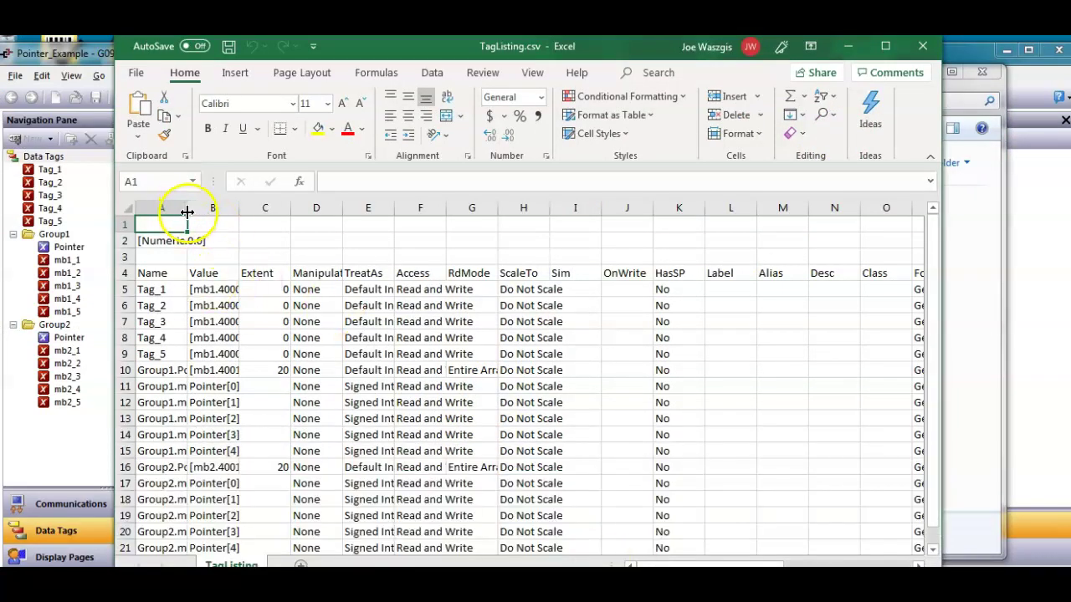
{"action": "left_click_drag", "start_coordinate": [188, 212], "coordinate": [269, 213]}
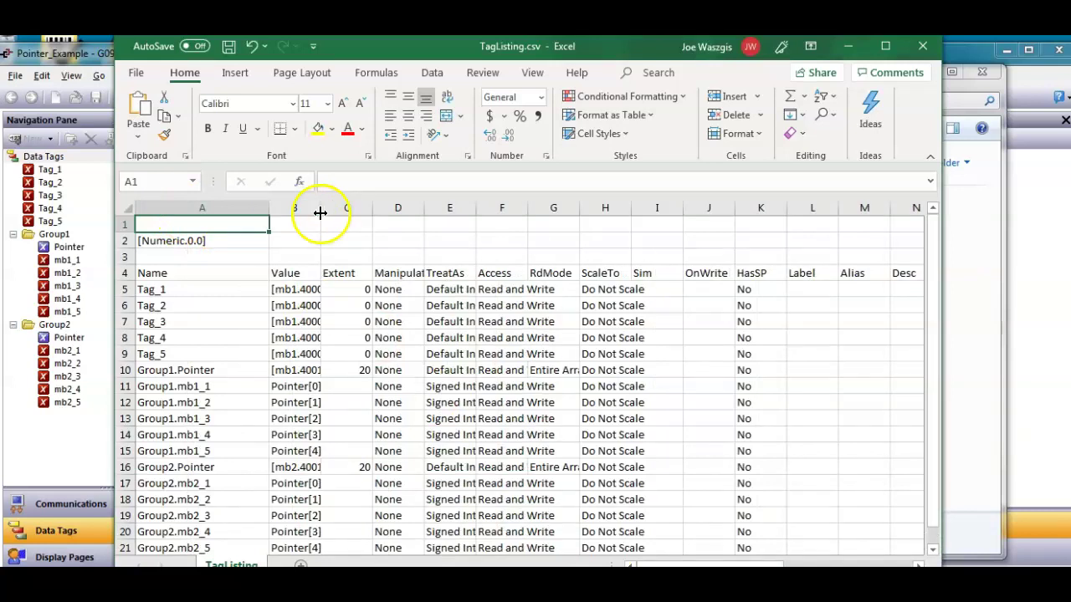
{"action": "left_click_drag", "start_coordinate": [319, 213], "coordinate": [461, 214]}
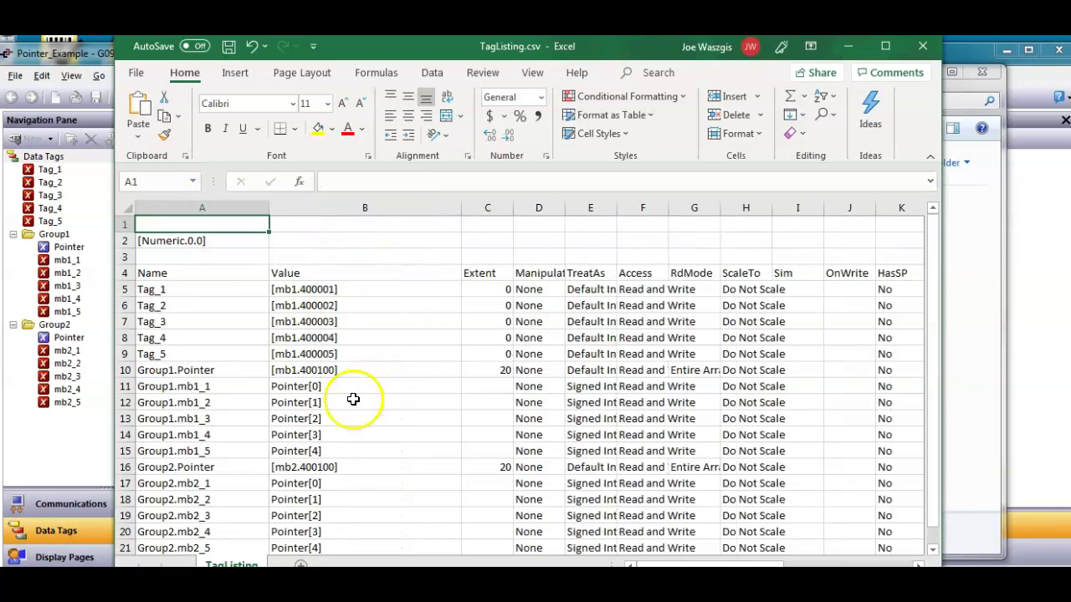
- Change B10 to [mb1.400200] and B16 to [mb2.401234], then save TagListing.csv
{"action": "left_click", "coordinate": [326, 374]}
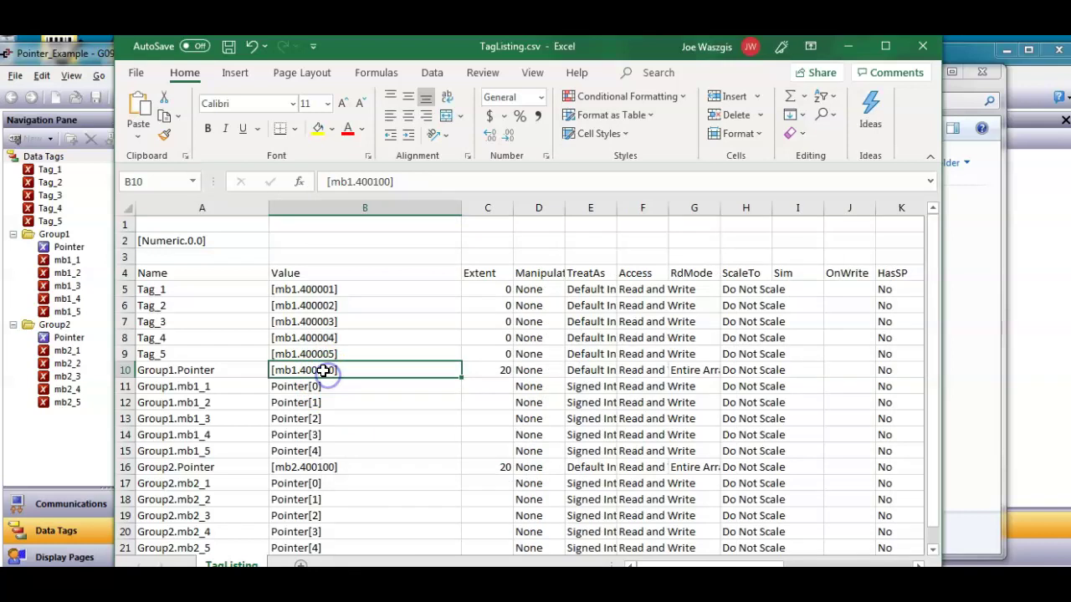
{"action": "left_click", "coordinate": [390, 182]}
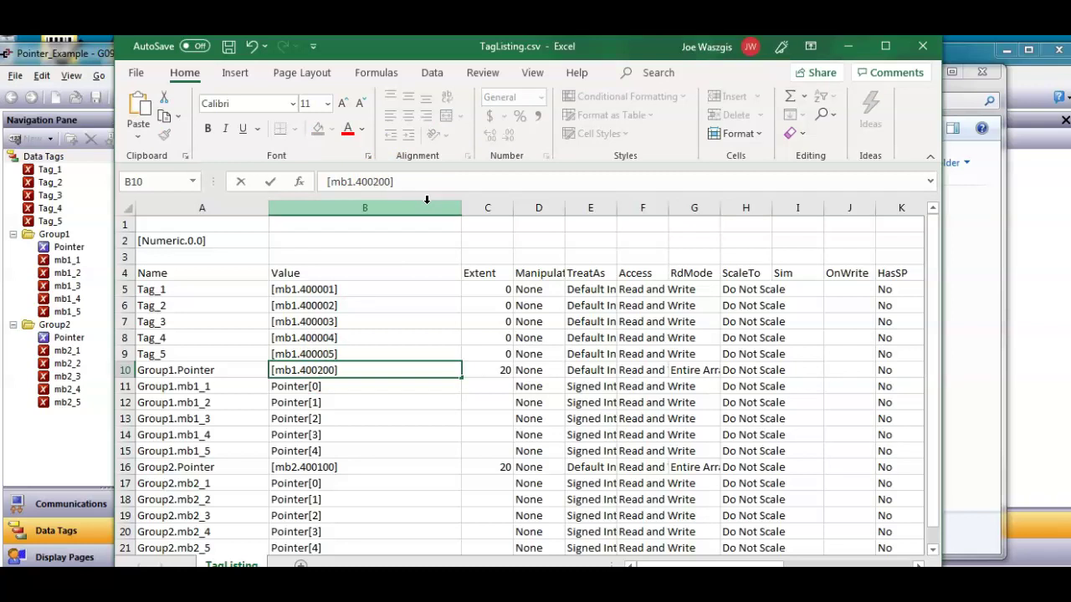
{"action": "key", "text": "Return"}
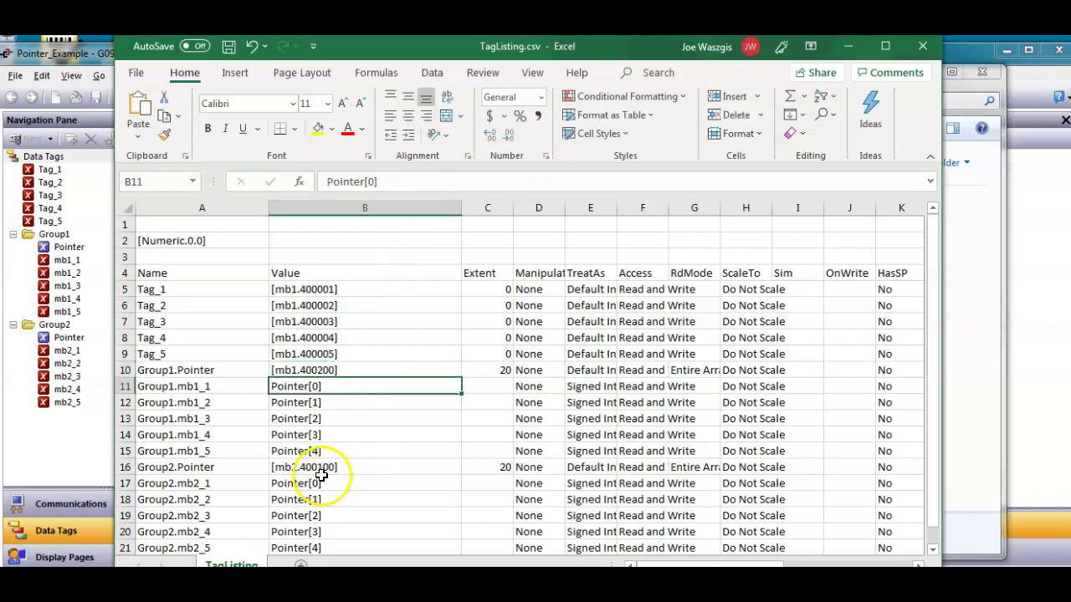
{"action": "left_click", "coordinate": [322, 470]}
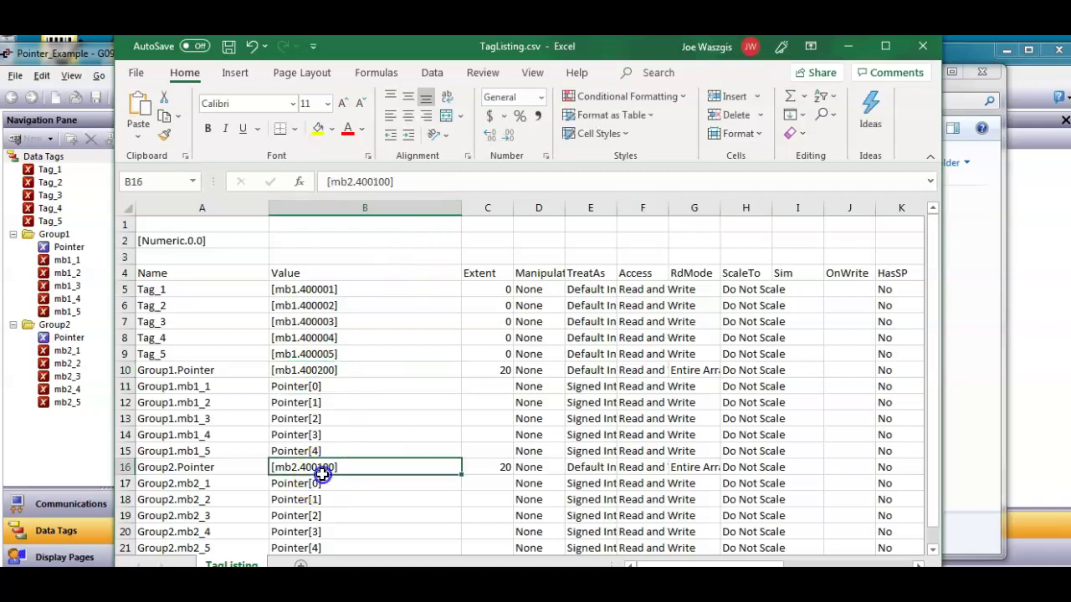
{"action": "left_click", "coordinate": [402, 180]}
{"action": "key", "text": "Left"}
{"action": "key", "text": "BackSpace"}
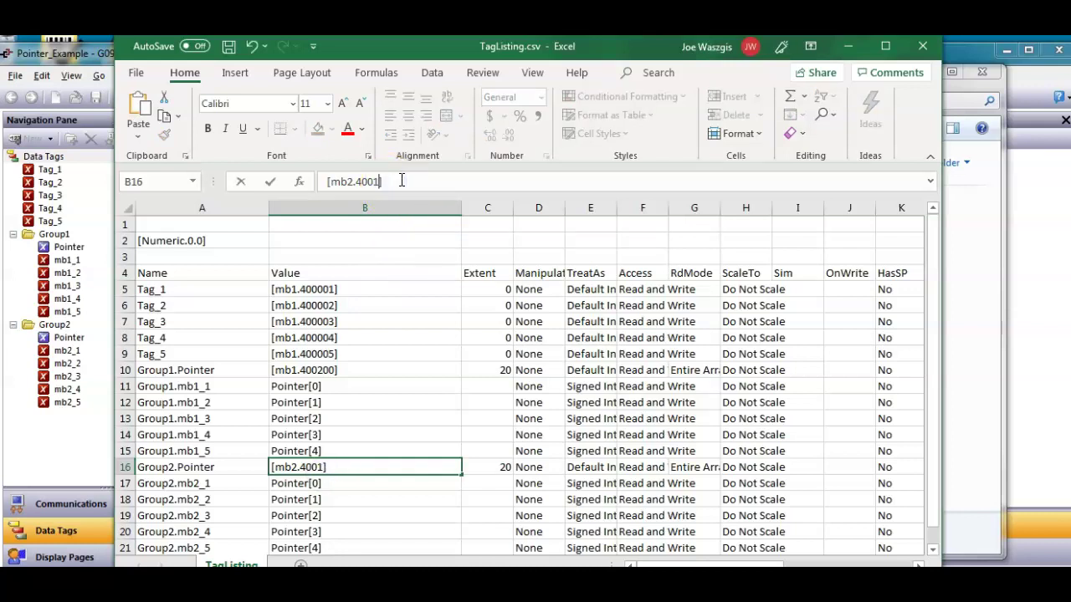
{"action": "type", "text": "1234"}
{"action": "key", "text": "Return"}
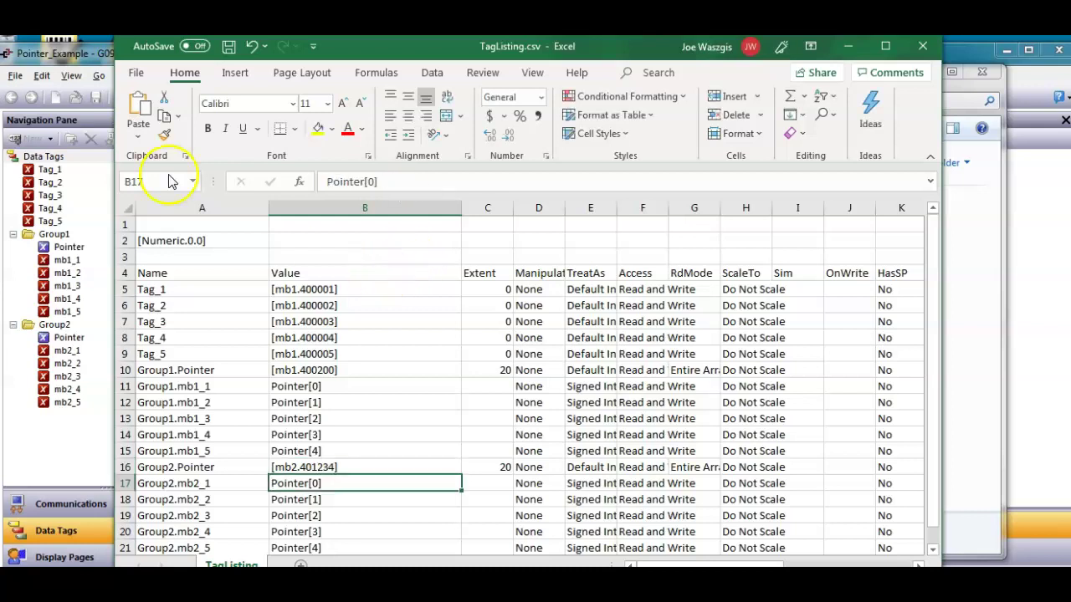
{"action": "left_click", "coordinate": [137, 75]}
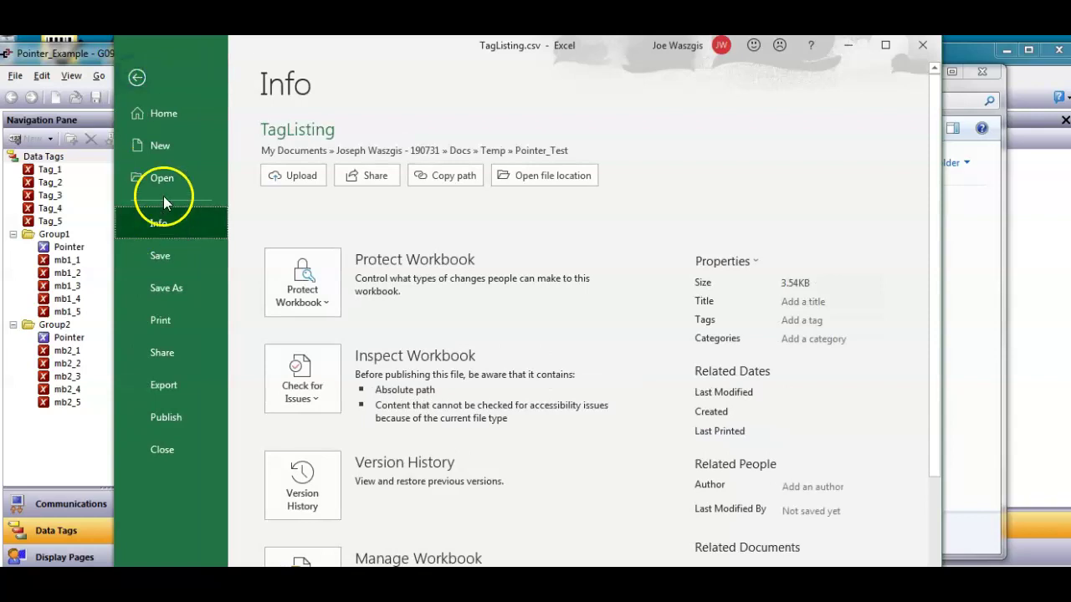
{"action": "left_click", "coordinate": [165, 256]}
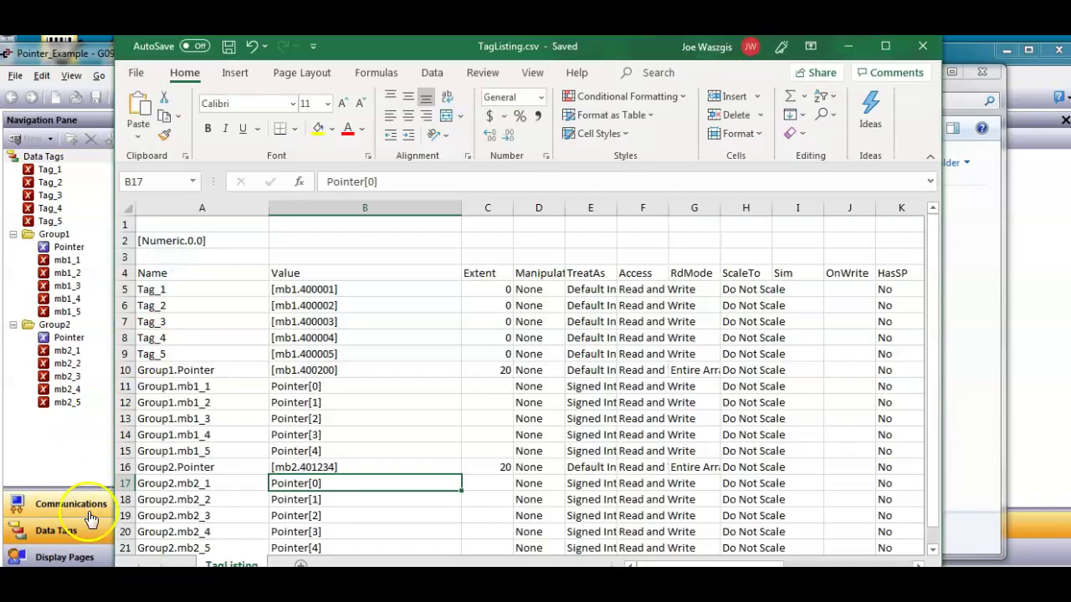
- Close Excel and open TagListing.csv in Notepad
{"action": "left_click", "coordinate": [928, 49]}
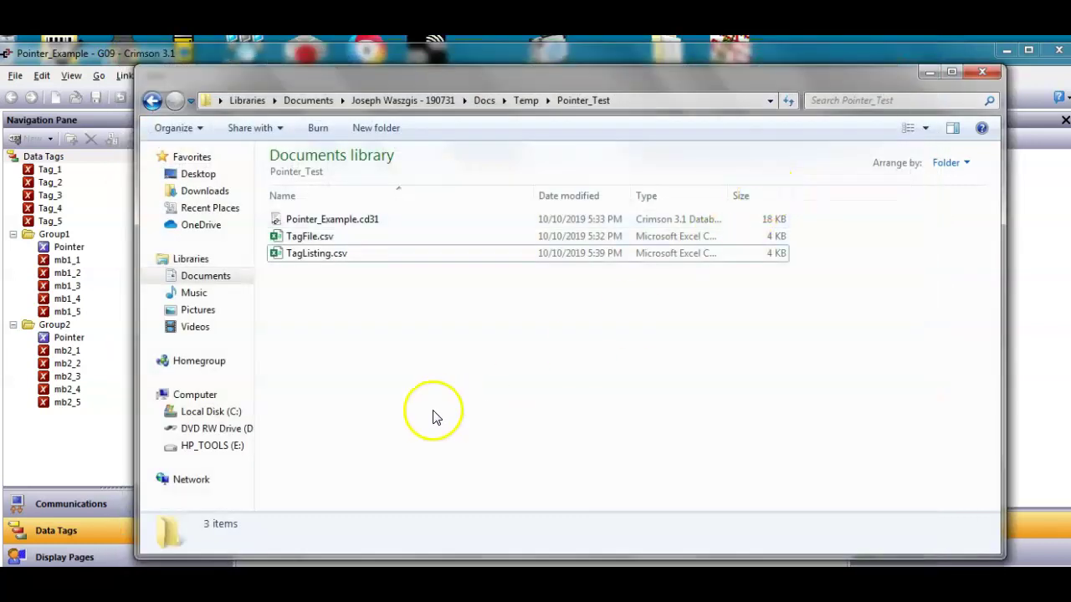
{"action": "left_click", "coordinate": [324, 258]}
{"action": "right_click", "coordinate": [324, 257]}
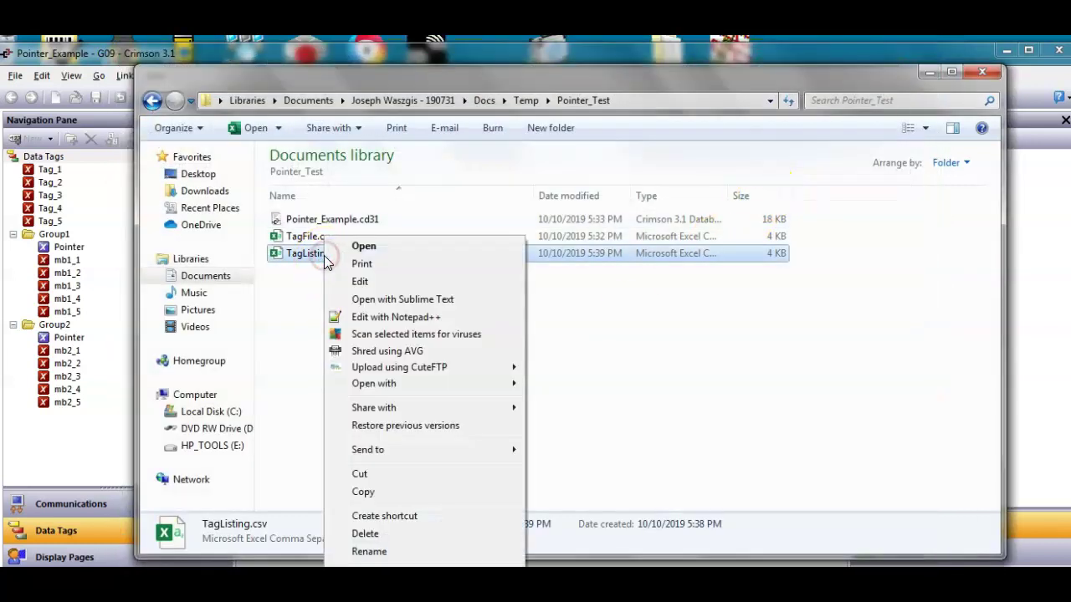
{"action": "left_click", "coordinate": [400, 387]}
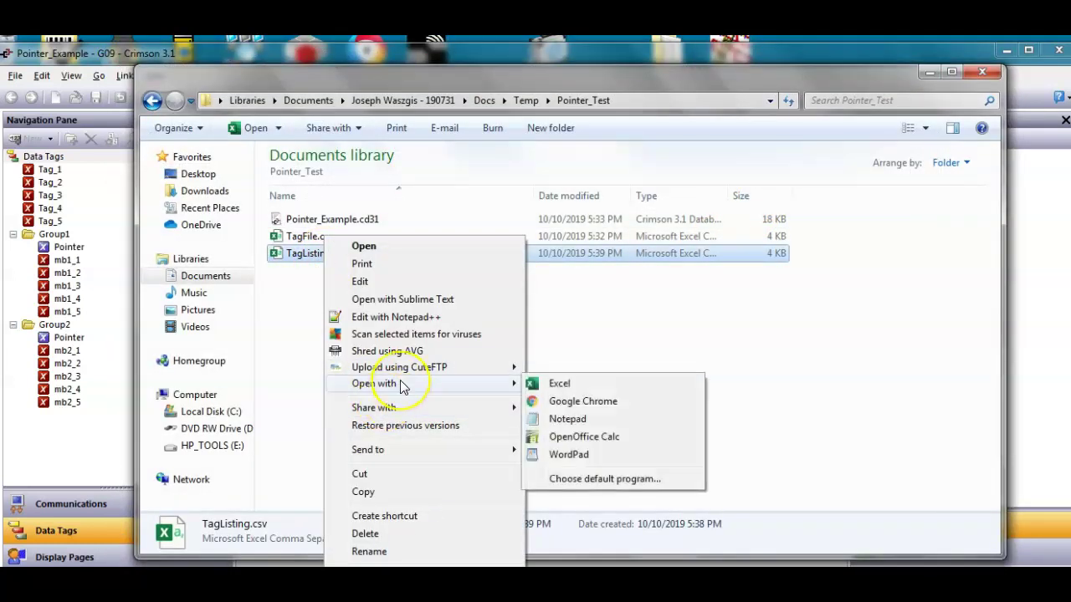
{"action": "left_click", "coordinate": [584, 419]}
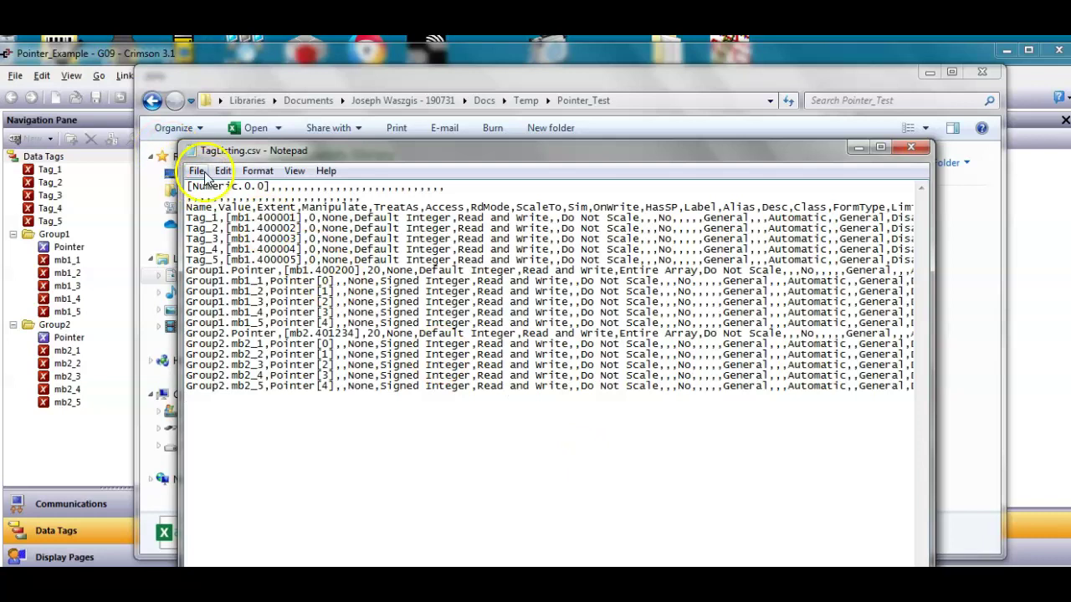
- Save TagListing.csv in Notepad and close it
{"action": "left_click", "coordinate": [196, 171]}
{"action": "left_click", "coordinate": [223, 226]}
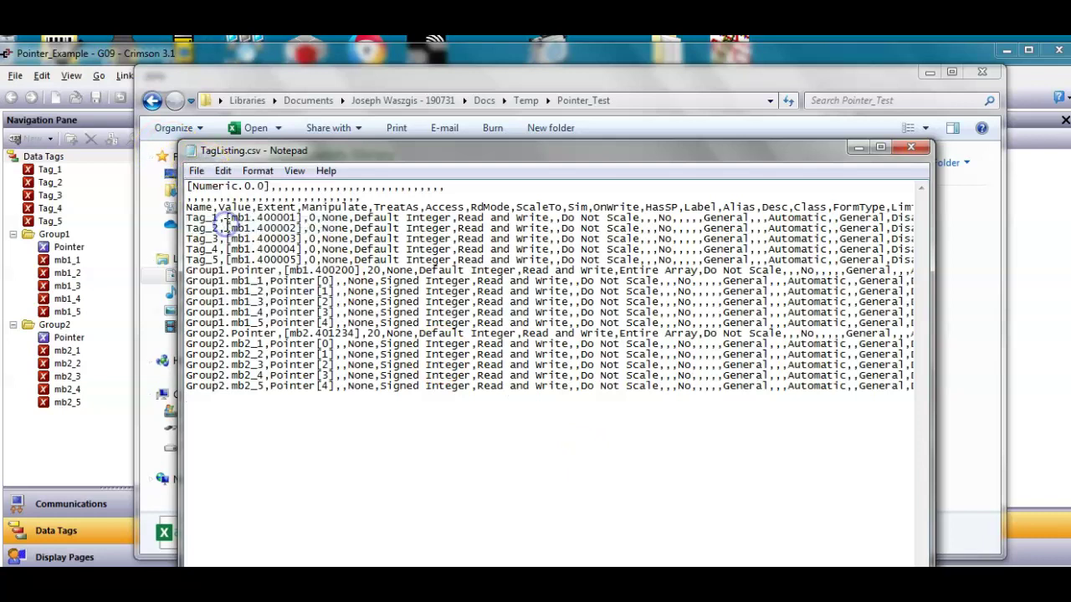
{"action": "left_click", "coordinate": [913, 150]}
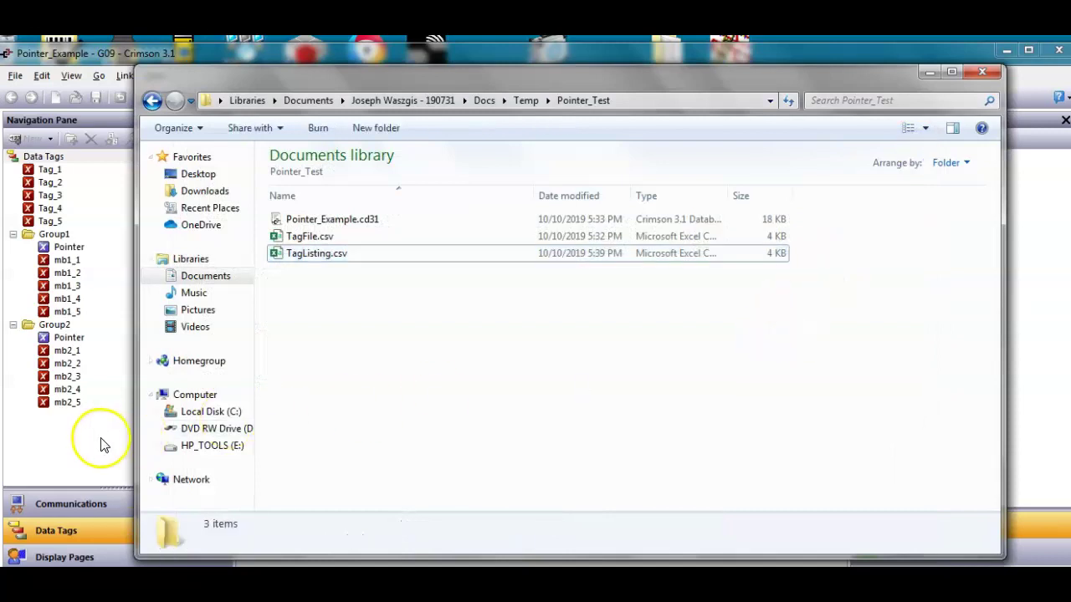
- Back in Crimson, view the Group2 Pointer tag, then return to the Data Tags overview
{"action": "left_click", "coordinate": [100, 443]}
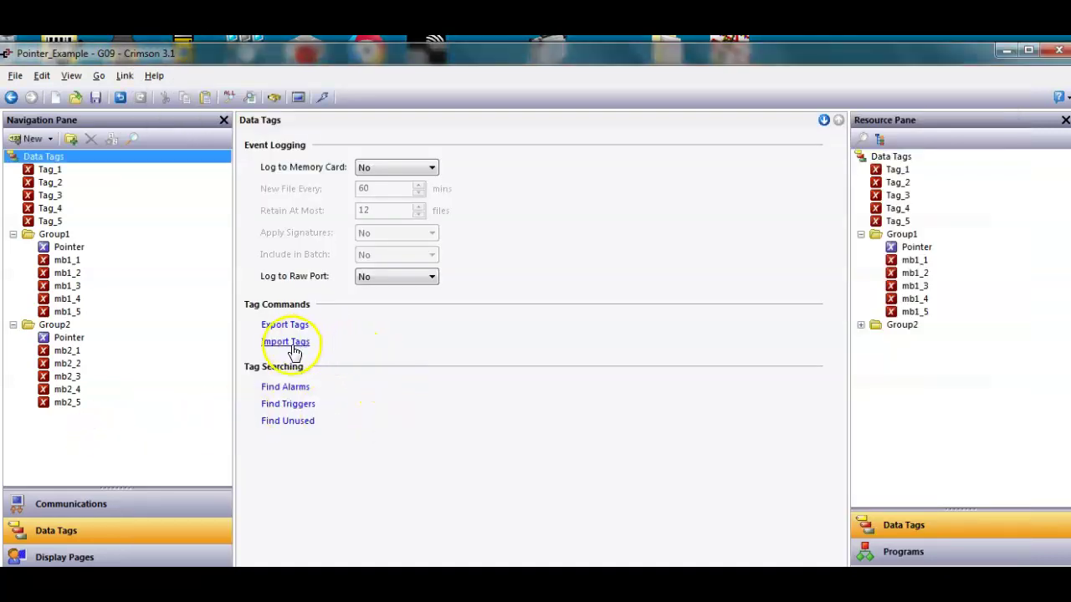
{"action": "left_click", "coordinate": [70, 337]}
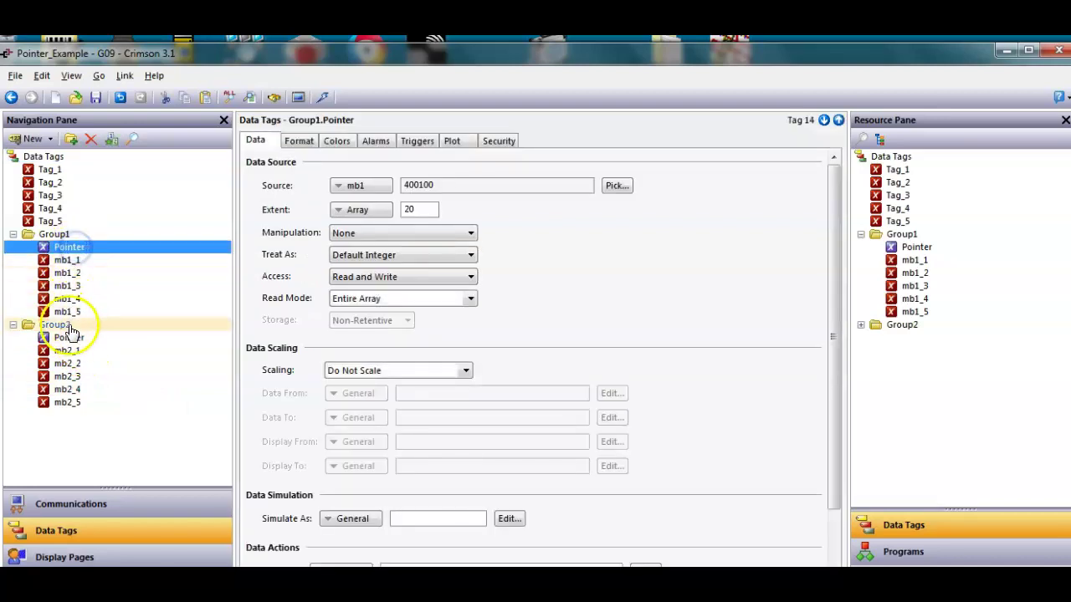
{"action": "left_click", "coordinate": [70, 339]}
{"action": "left_click", "coordinate": [47, 158]}
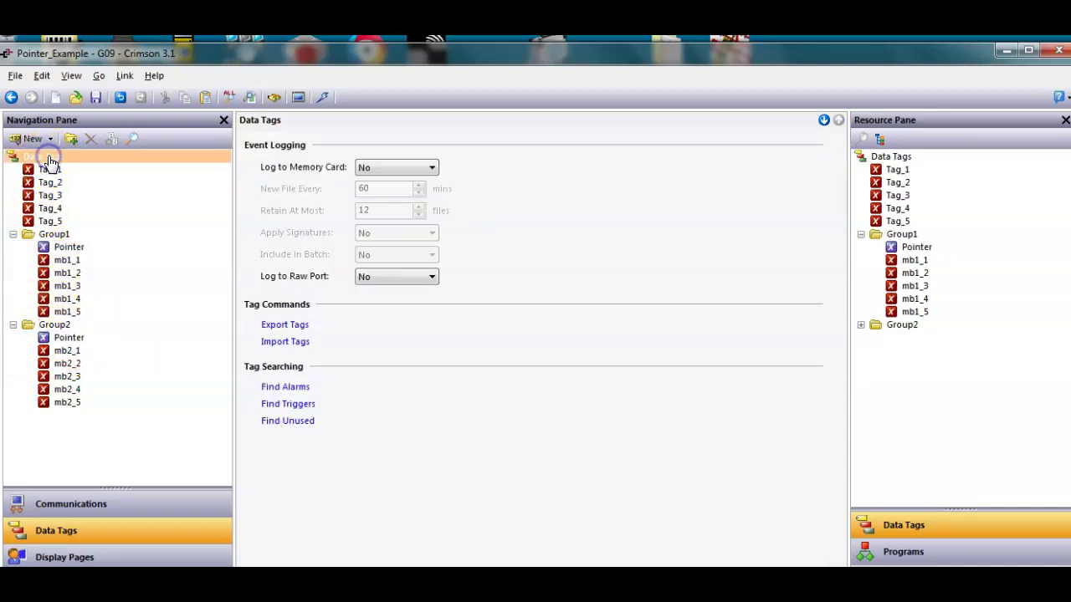
- Import TagListing.csv as an ANSI CSV file into the Data Tags
{"action": "left_click", "coordinate": [284, 344]}
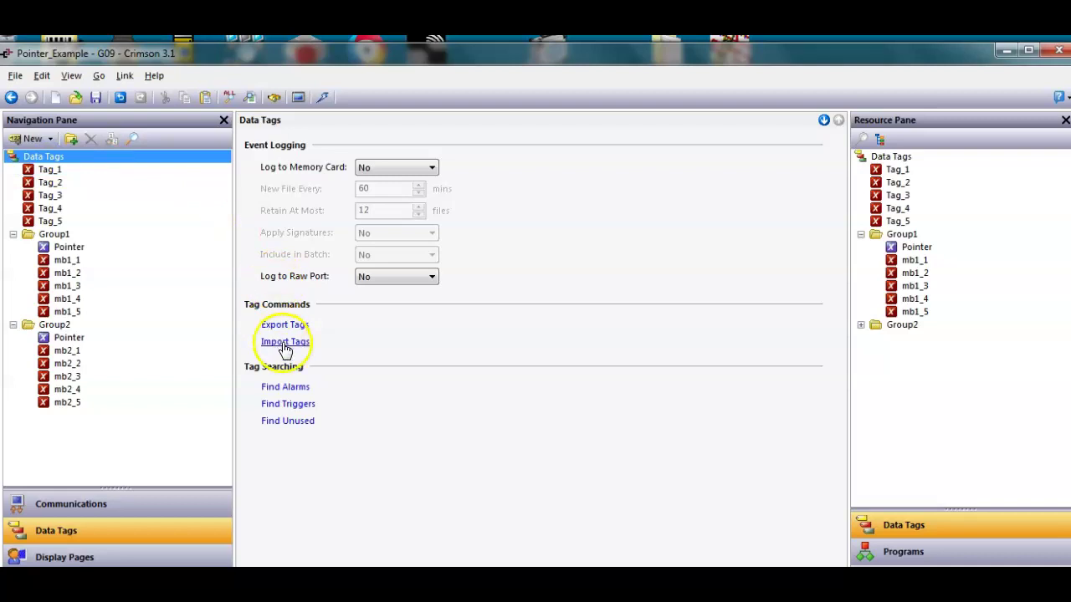
{"action": "left_click", "coordinate": [284, 344]}
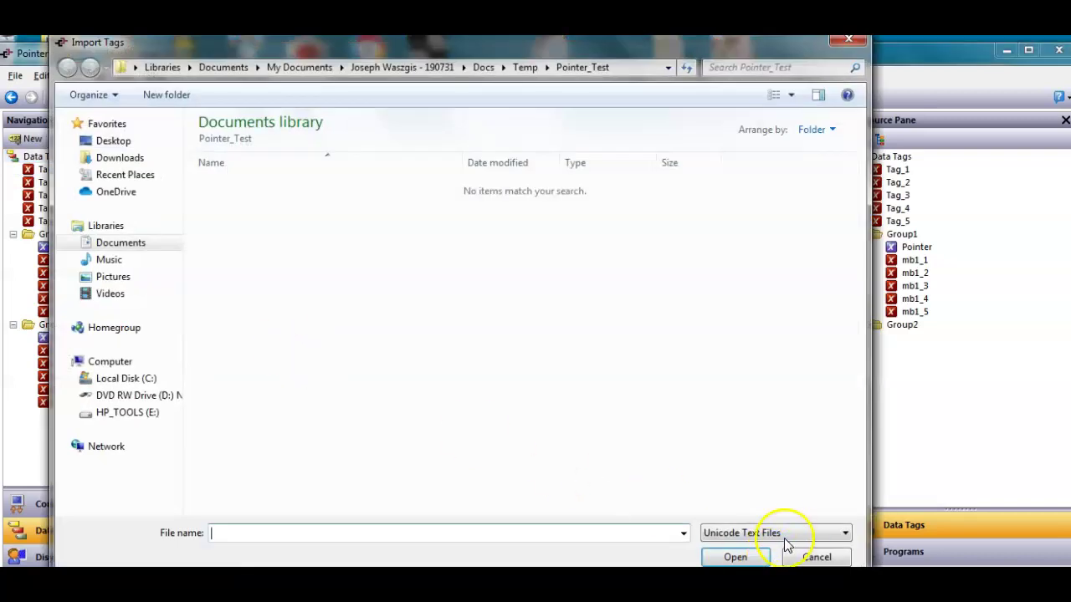
{"action": "left_click", "coordinate": [790, 533]}
{"action": "left_click", "coordinate": [777, 561]}
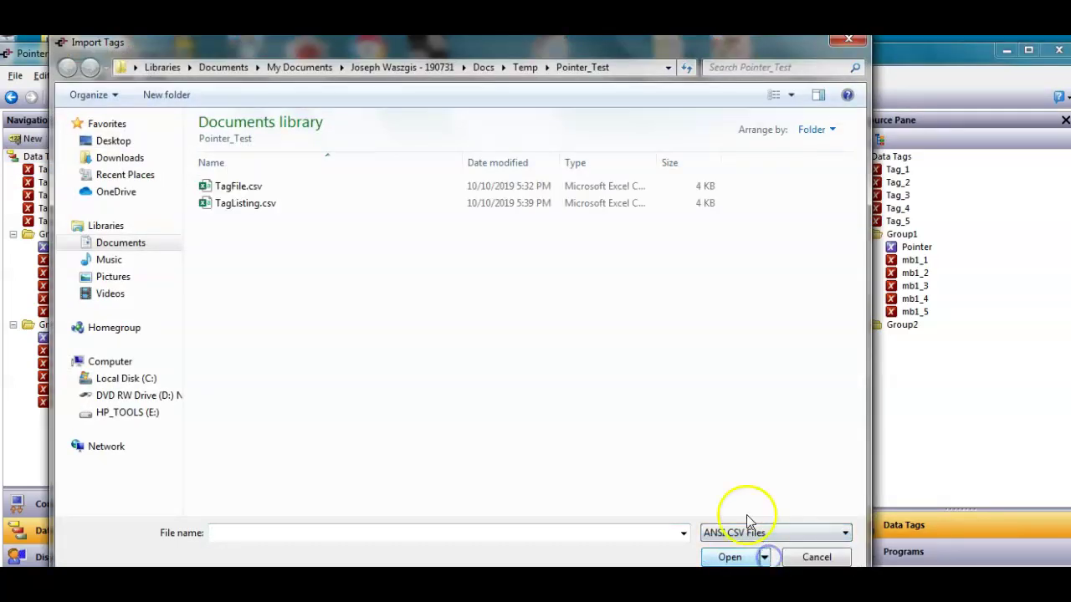
{"action": "left_click", "coordinate": [241, 205]}
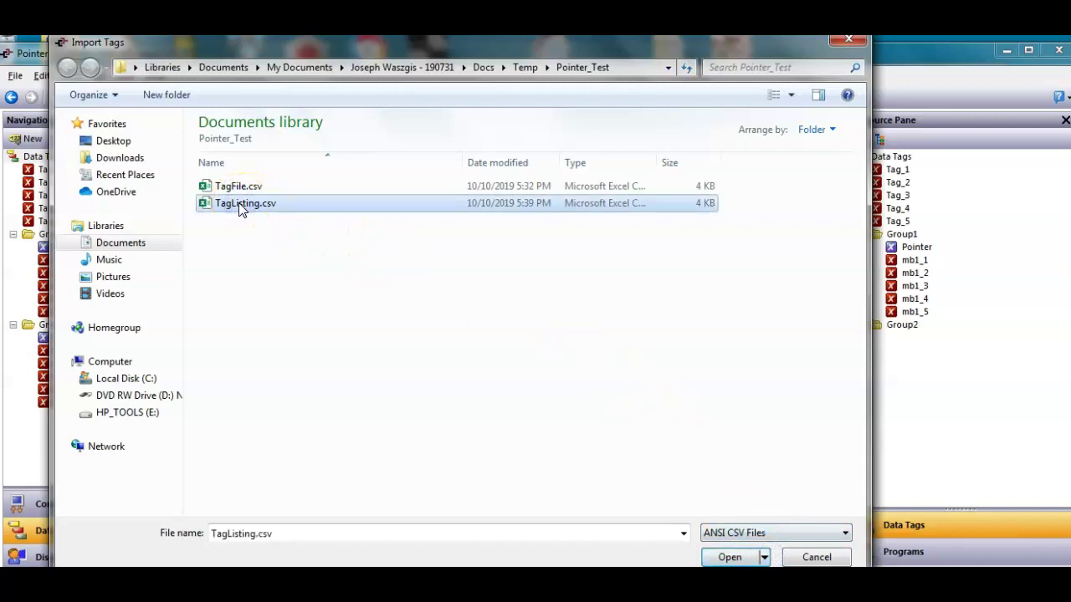
{"action": "left_click", "coordinate": [731, 557]}
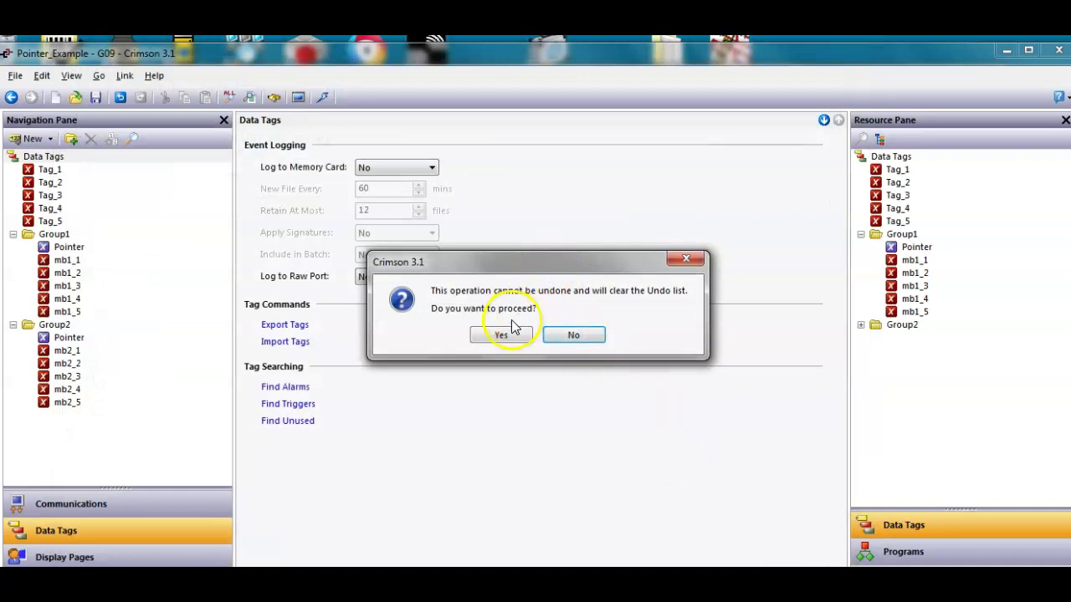
{"action": "left_click", "coordinate": [505, 335]}
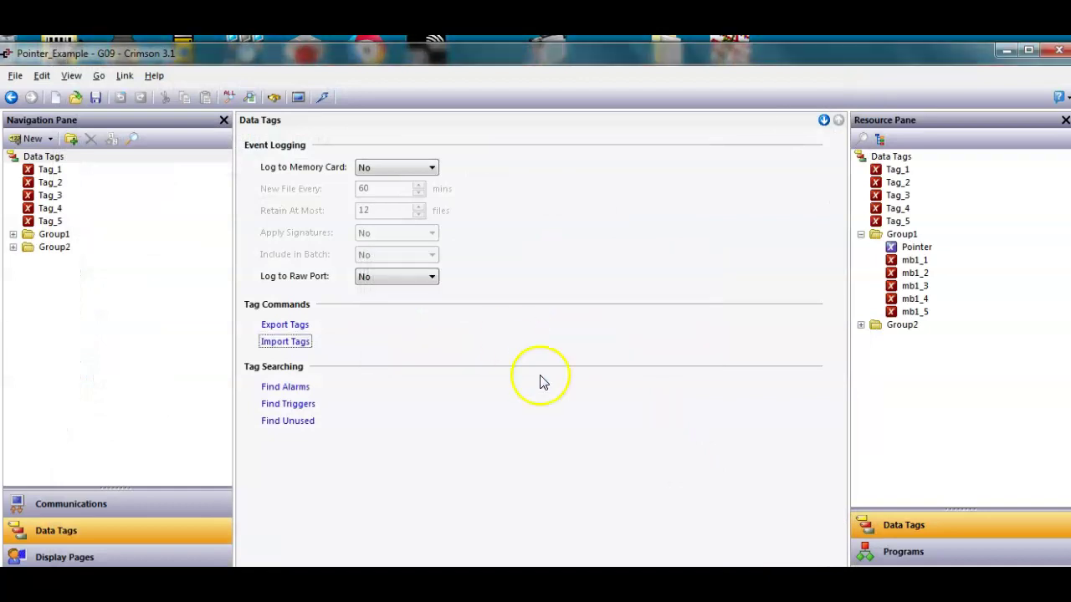
{"action": "left_click", "coordinate": [14, 235]}
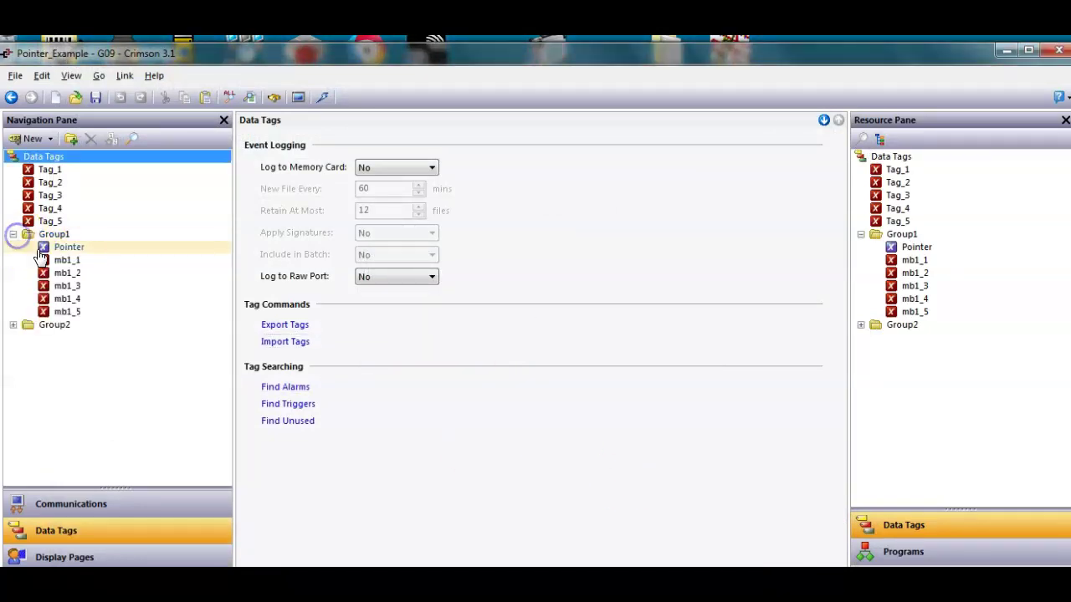
{"action": "left_click", "coordinate": [58, 246]}
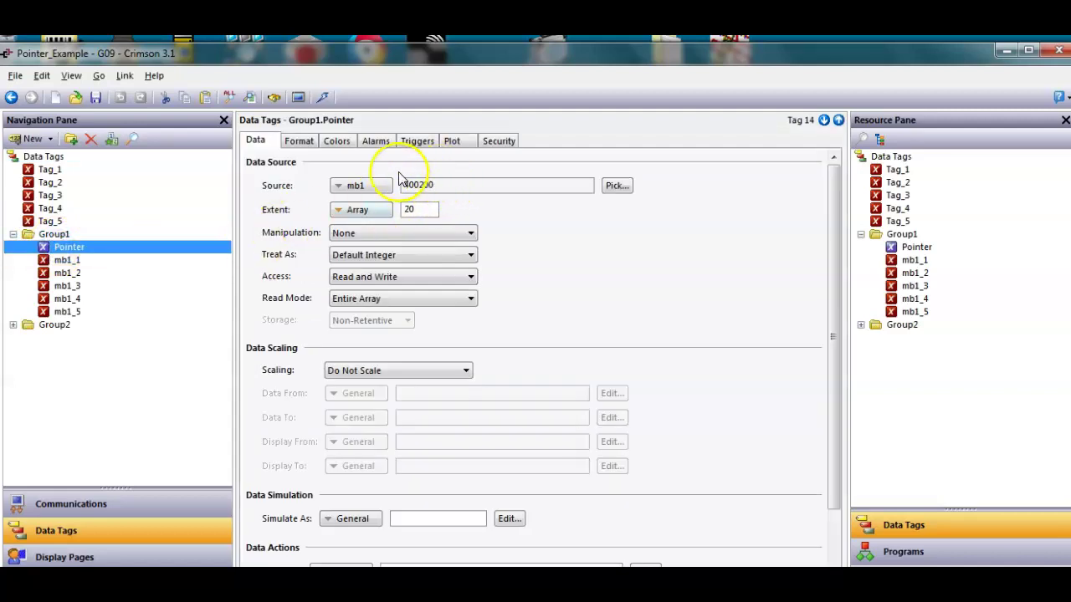
{"action": "left_click", "coordinate": [14, 326]}
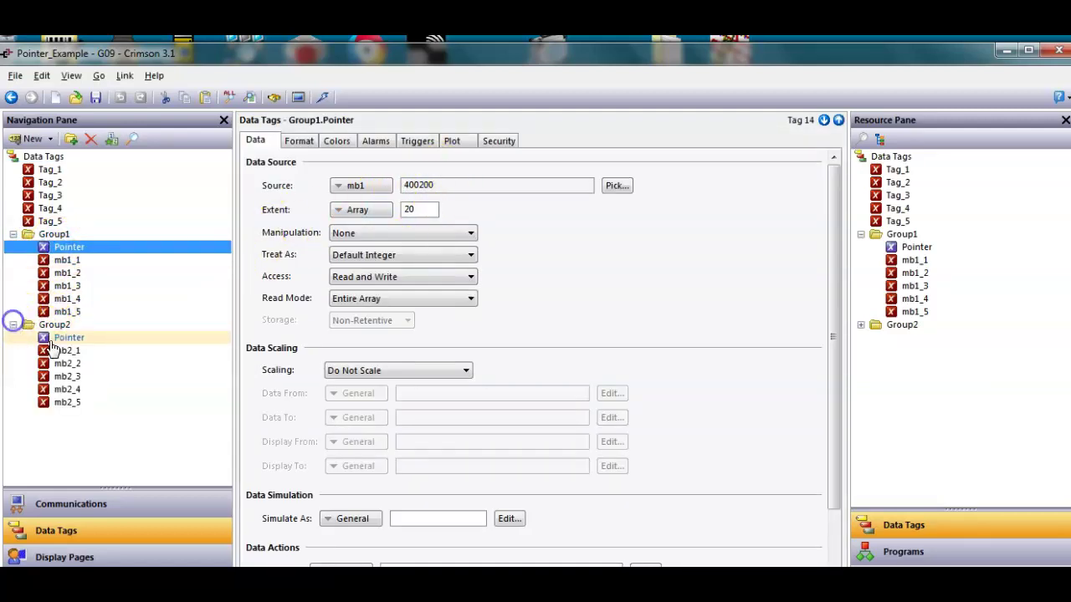
{"action": "left_click", "coordinate": [67, 337]}
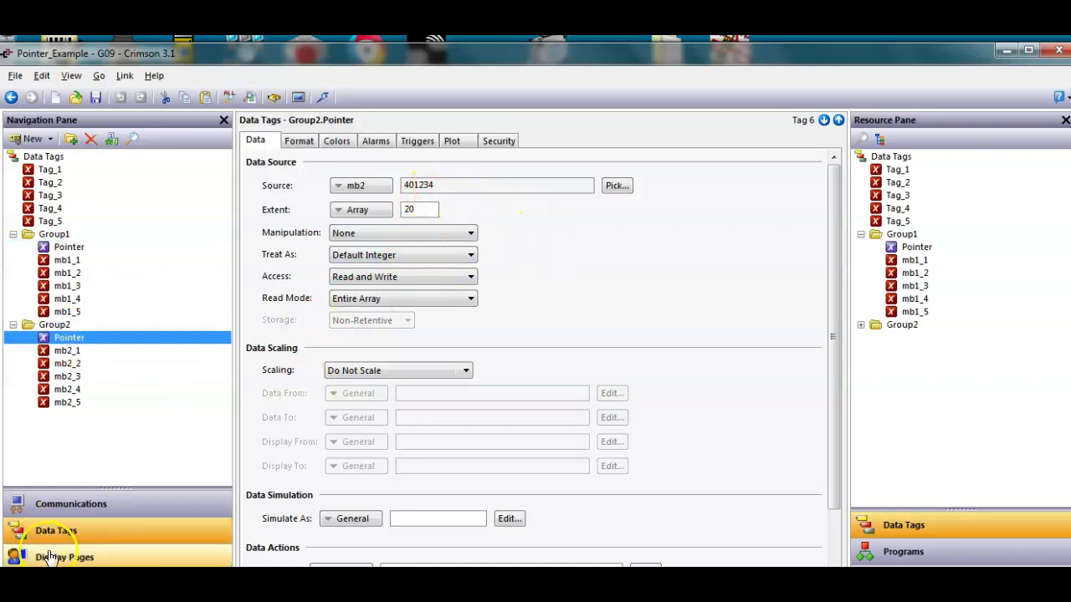
{"action": "left_click", "coordinate": [74, 556]}
{"action": "left_click", "coordinate": [515, 344]}
{"action": "left_click", "coordinate": [566, 277]}
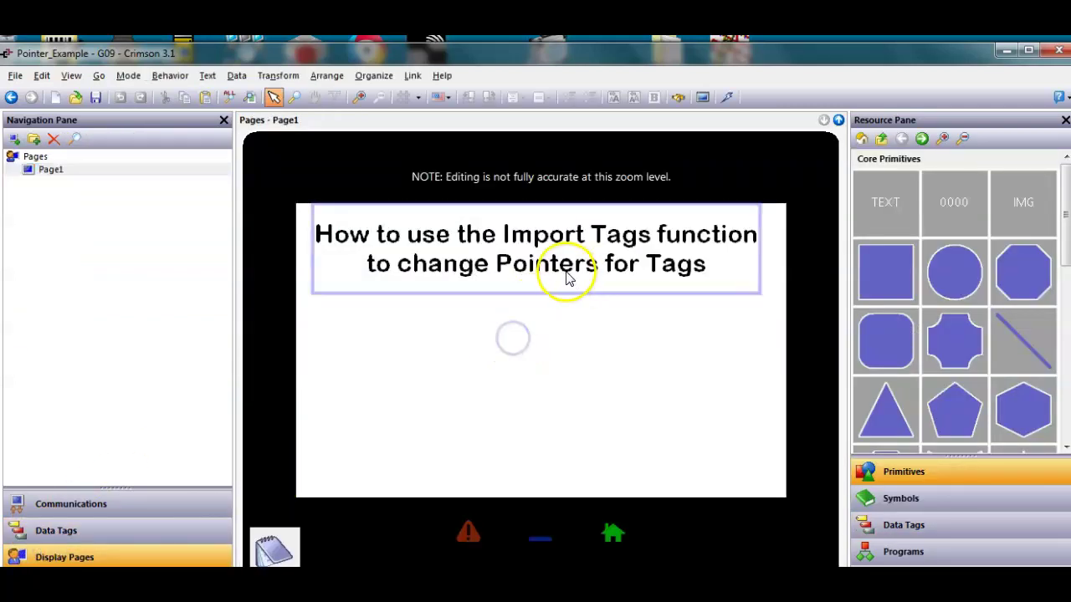
{"action": "left_click", "coordinate": [572, 356]}
{"action": "left_click", "coordinate": [84, 527]}
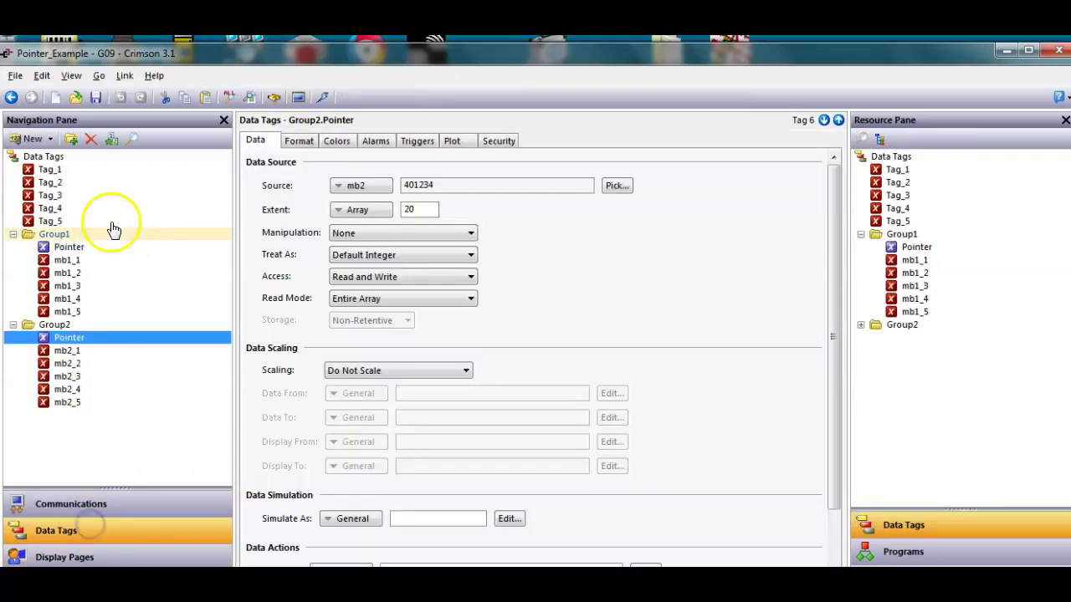
{"action": "left_click", "coordinate": [49, 156]}
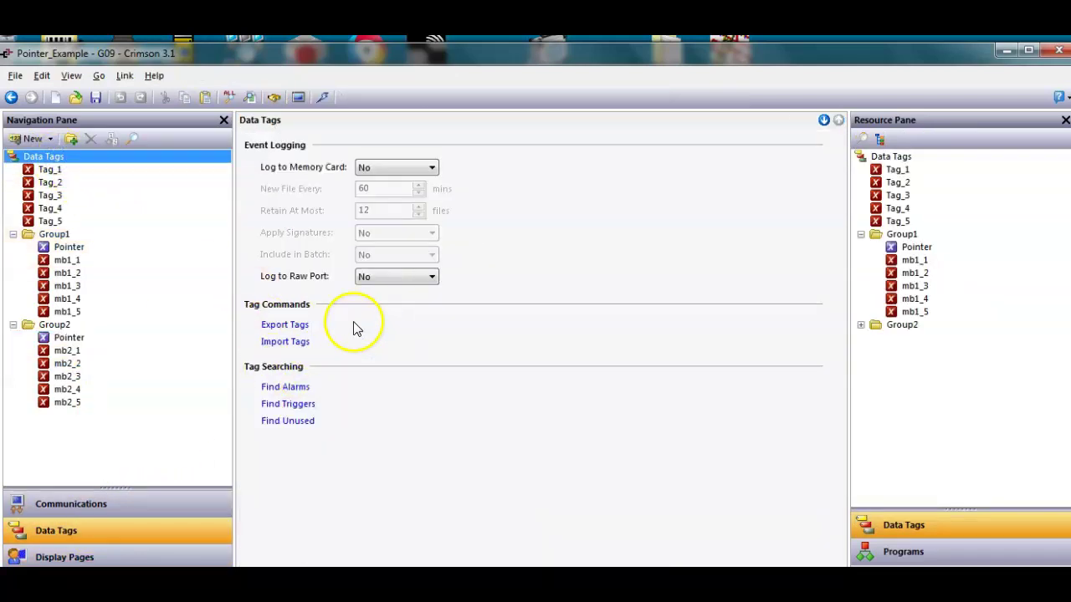
- Show Display Pages' Page1 title page, after briefly checking the Pointer_Test folder window
{"action": "left_click", "coordinate": [112, 555]}
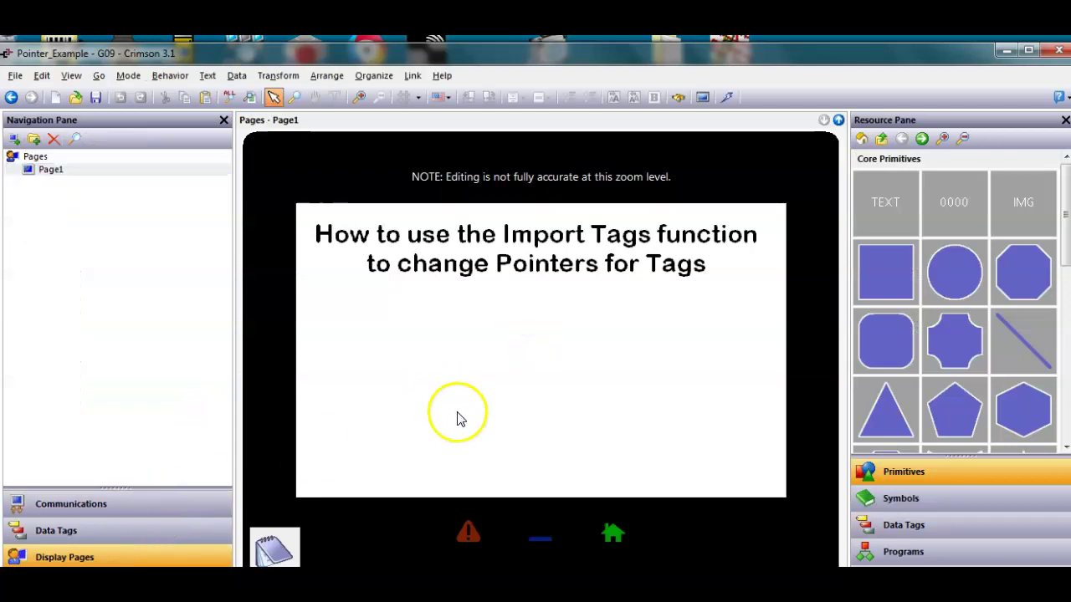
{"action": "mouse_move", "coordinate": [292, 585]}
{"action": "left_click", "coordinate": [326, 527]}
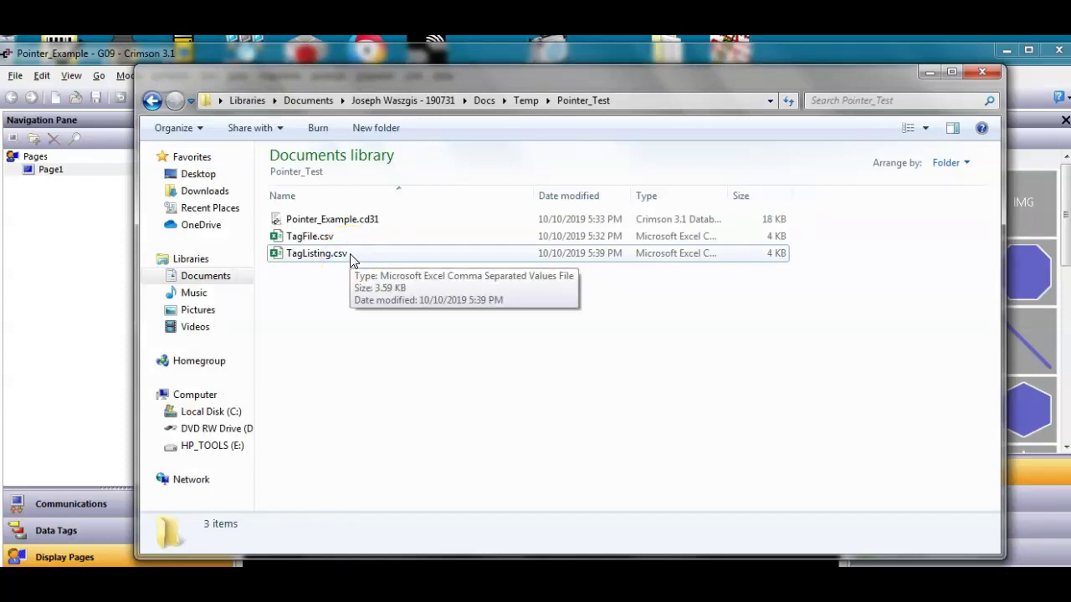
{"action": "left_click", "coordinate": [99, 338]}
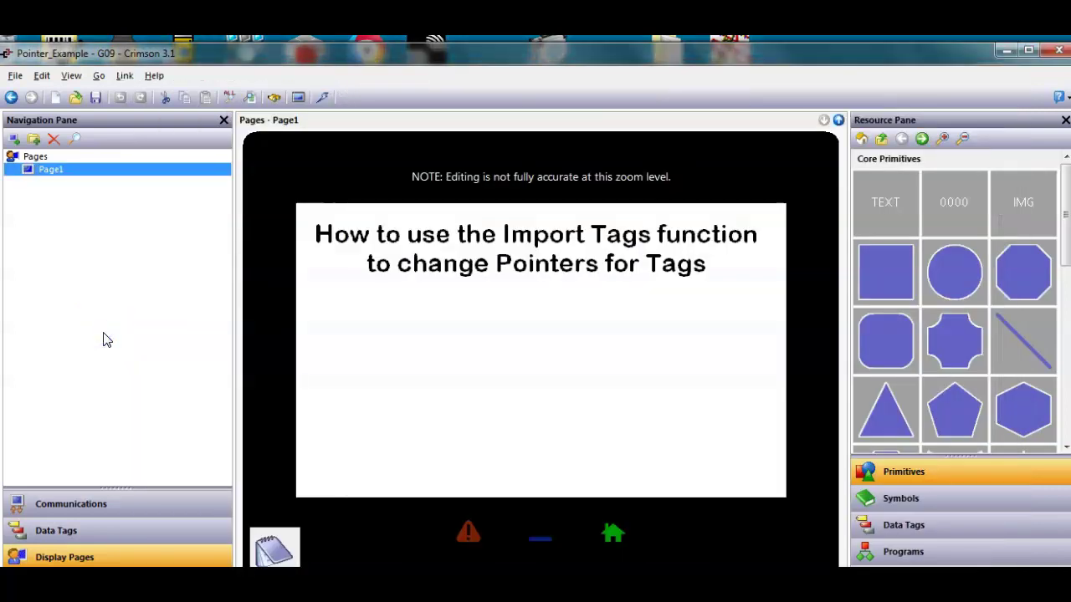